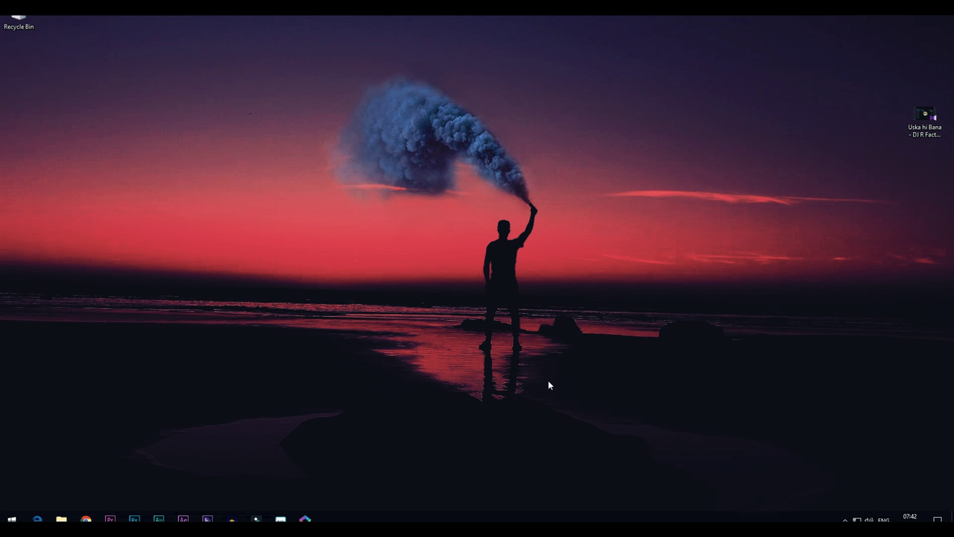
# - Launch Filmora and start a new 16:9 movie in Full Feature Mode
pyautogui.click(256, 519)
pyautogui.rightClick(527, 202)
pyautogui.click(562, 232)
pyautogui.rightClick(569, 212)
pyautogui.click(581, 240)
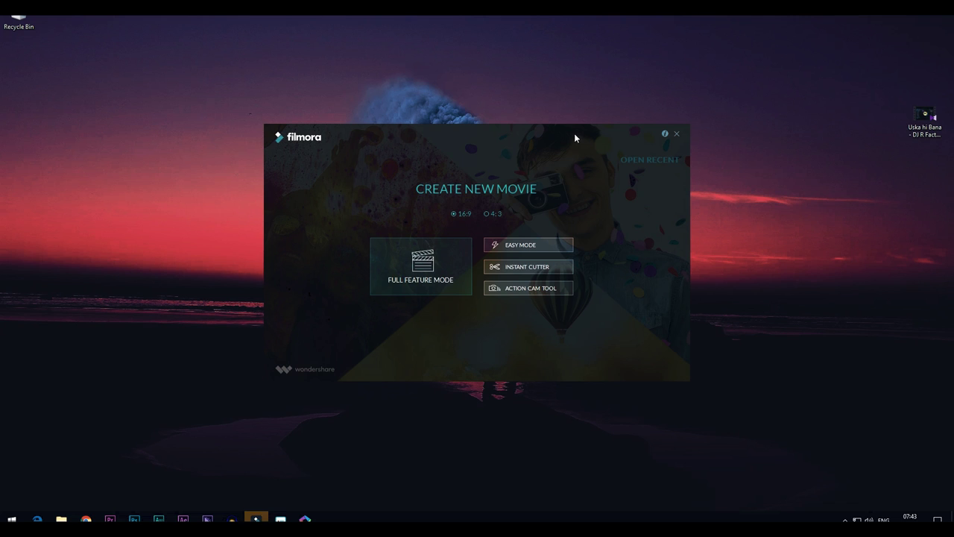
pyautogui.click(428, 277)
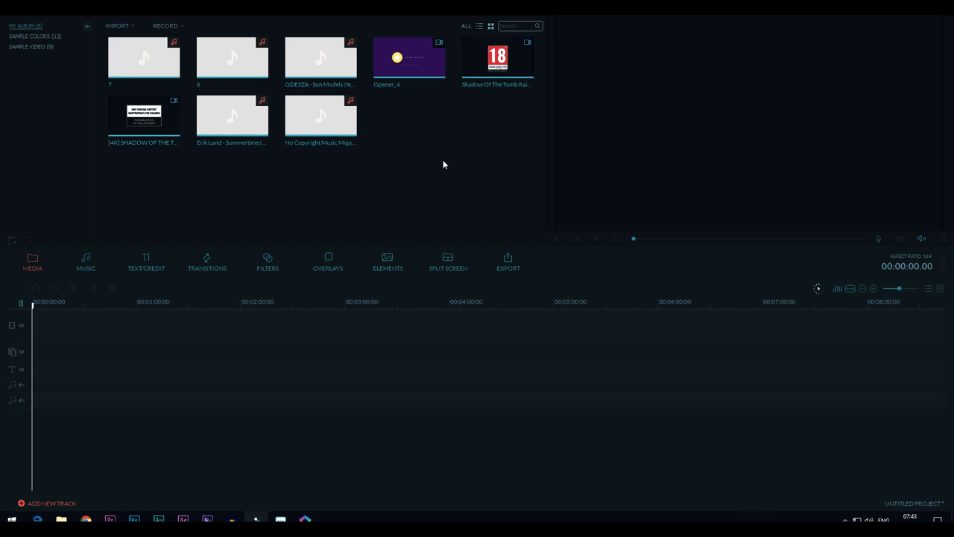
# - Import the video "Uska hi Bana - DJ R Factor Remix (Factorism 3)" from the Desktop folder and add it to the video track
pyautogui.click(132, 29)
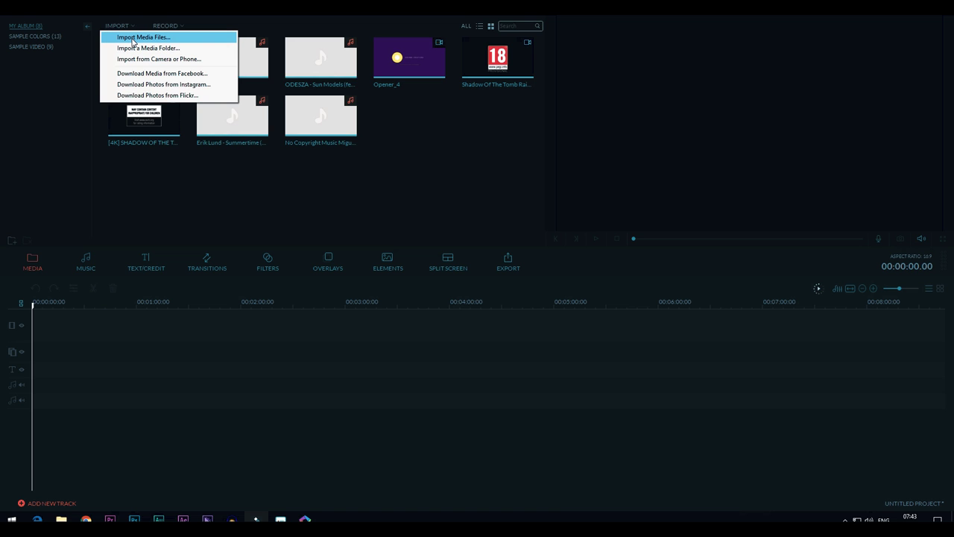
pyautogui.click(134, 39)
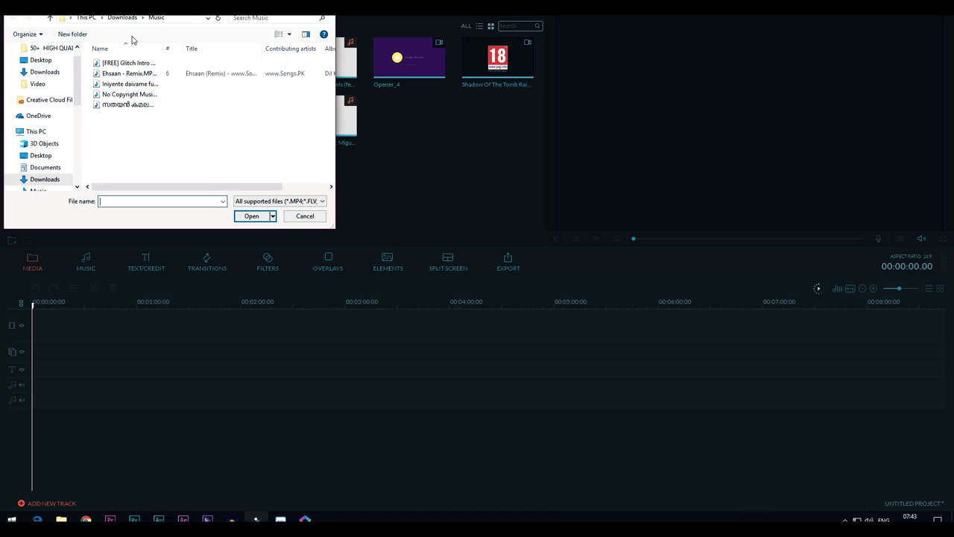
pyautogui.click(41, 60)
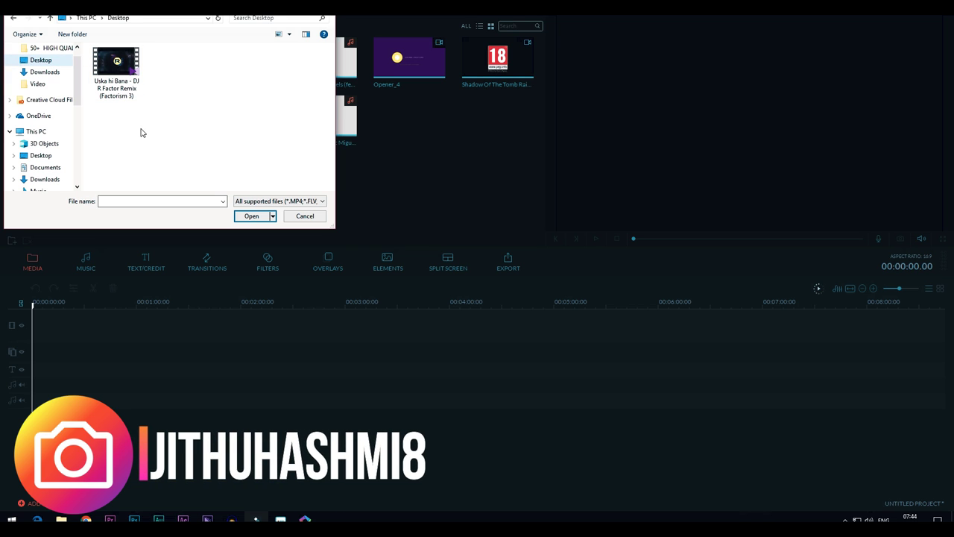
pyautogui.doubleClick(120, 75)
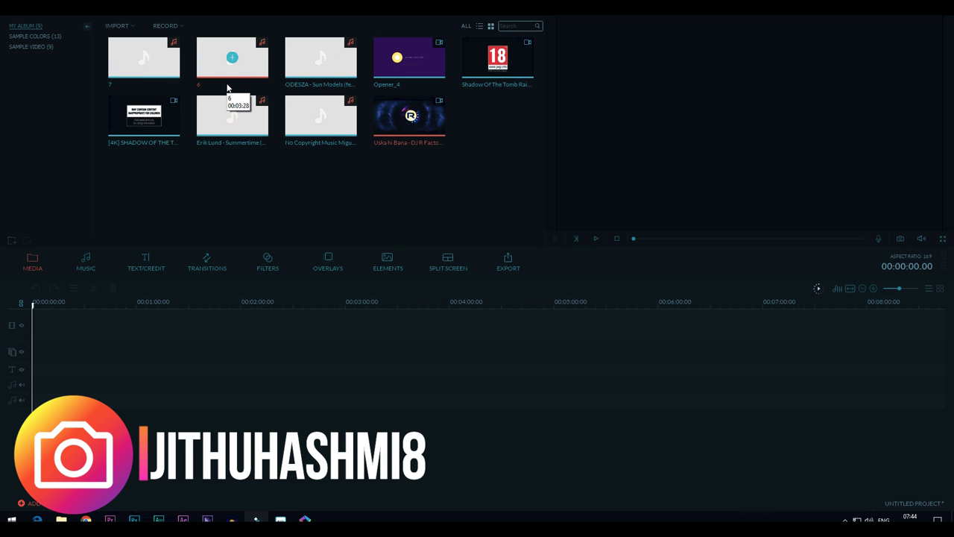
pyautogui.click(411, 117)
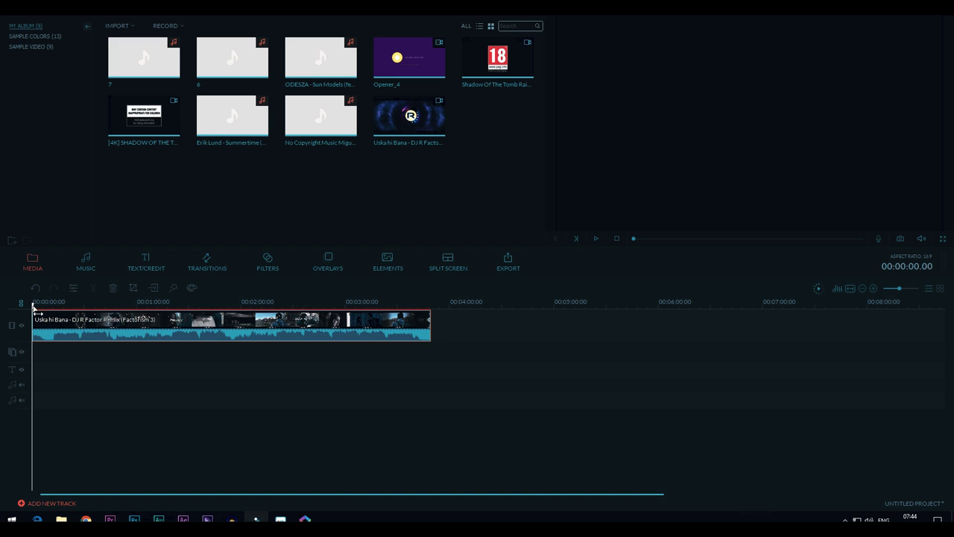
# - Detach the audio from the Uska hi Bana video clip onto its own audio track
pyautogui.moveTo(35, 306); pyautogui.dragTo(109, 325)
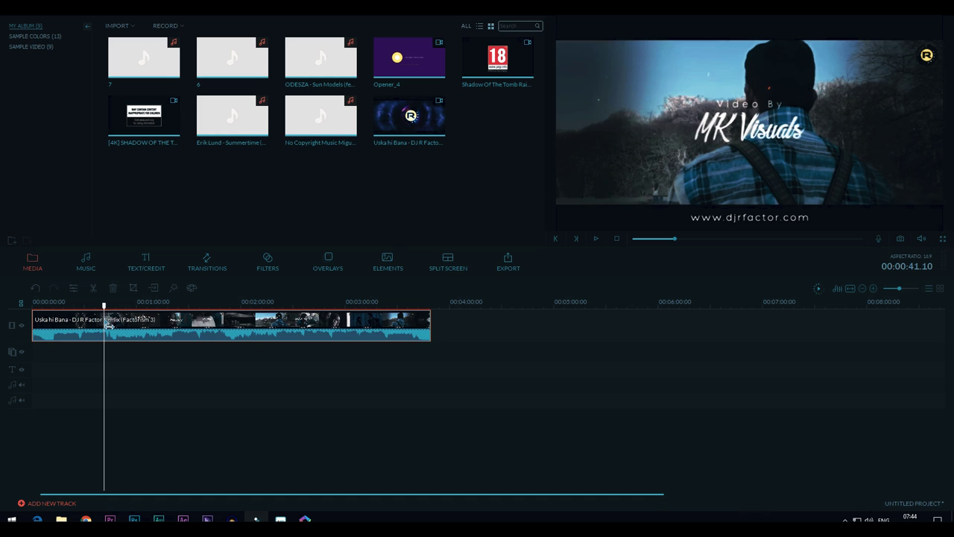
pyautogui.moveTo(109, 325); pyautogui.dragTo(95, 325)
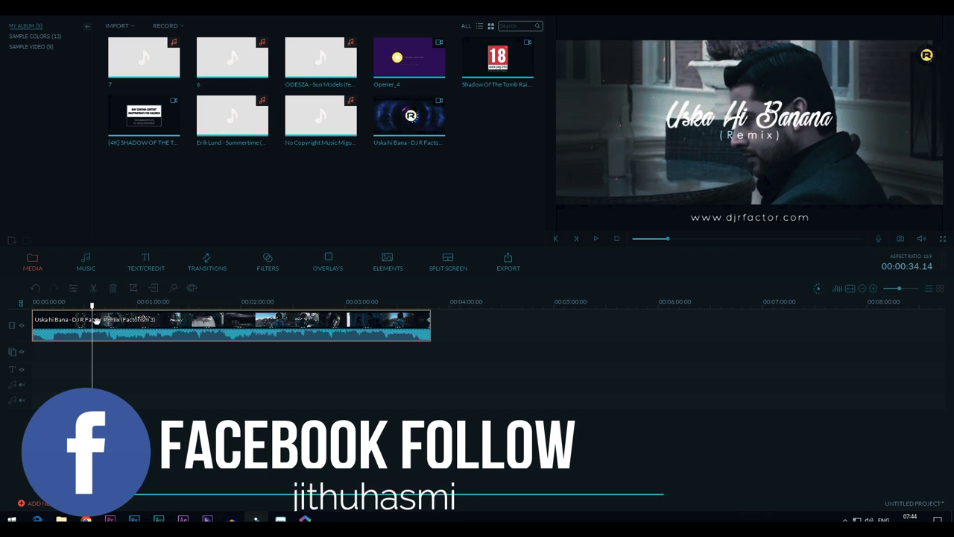
pyautogui.moveTo(94, 311); pyautogui.dragTo(58, 319)
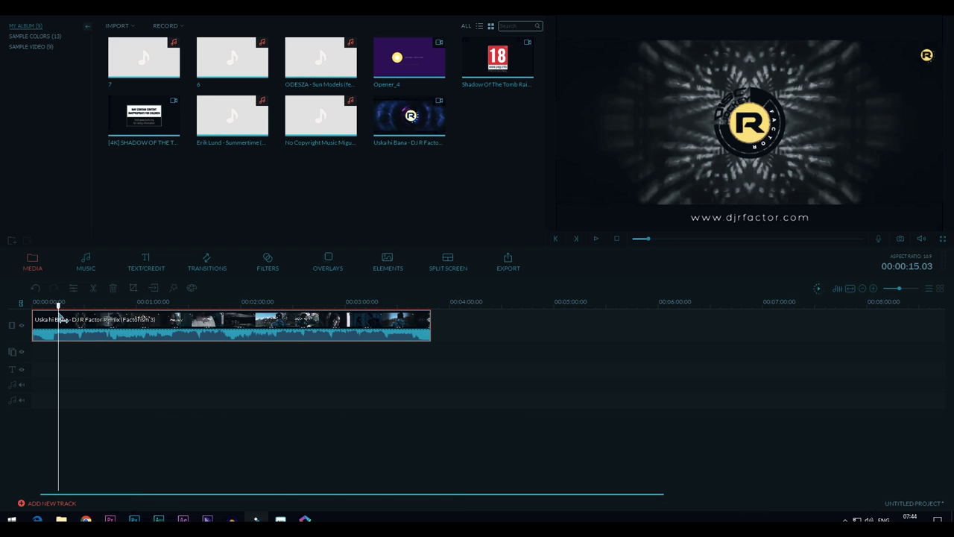
pyautogui.moveTo(59, 318); pyautogui.dragTo(47, 318)
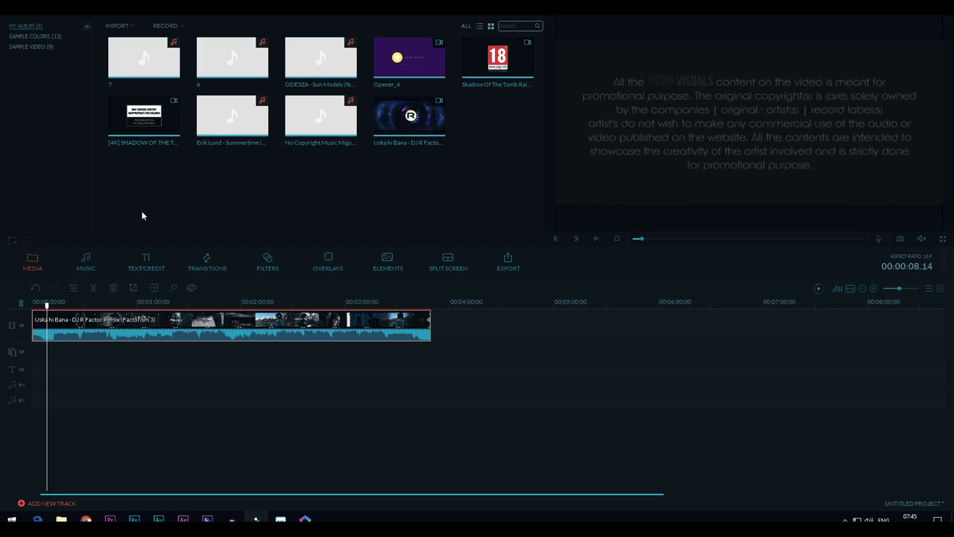
pyautogui.rightClick(218, 323)
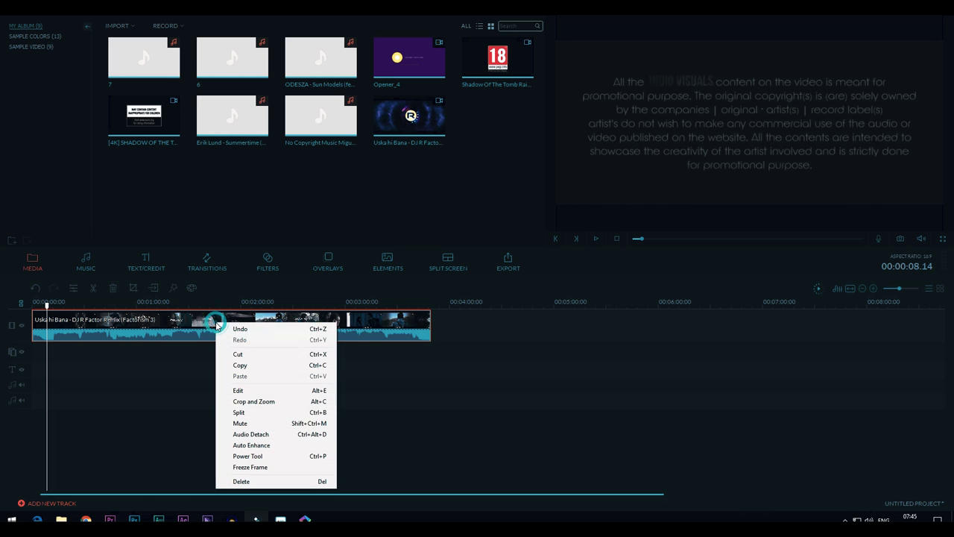
pyautogui.click(283, 438)
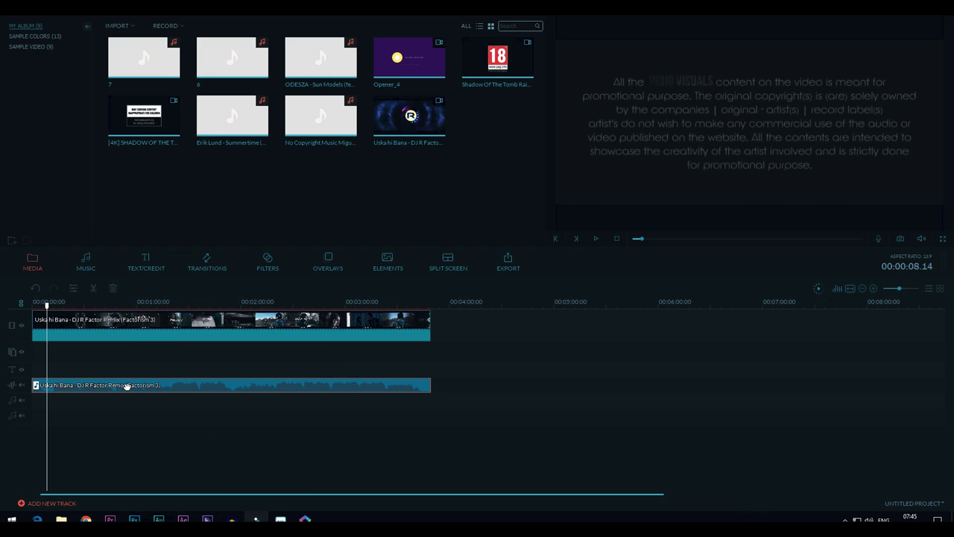
# - Insert the Opener 2 title at the very start of the timeline, ahead of the Uska hi Bana clip
pyautogui.click(168, 325)
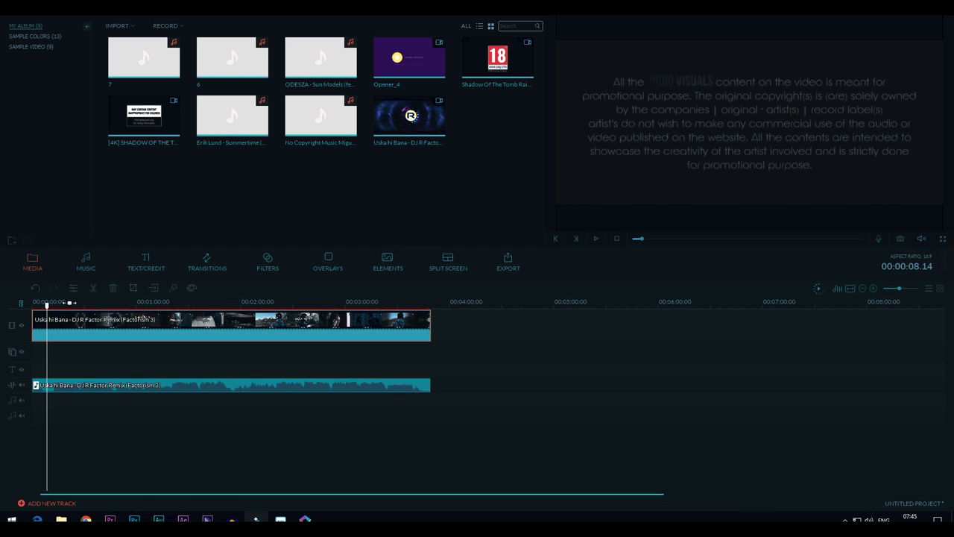
pyautogui.moveTo(46, 305); pyautogui.dragTo(33, 309)
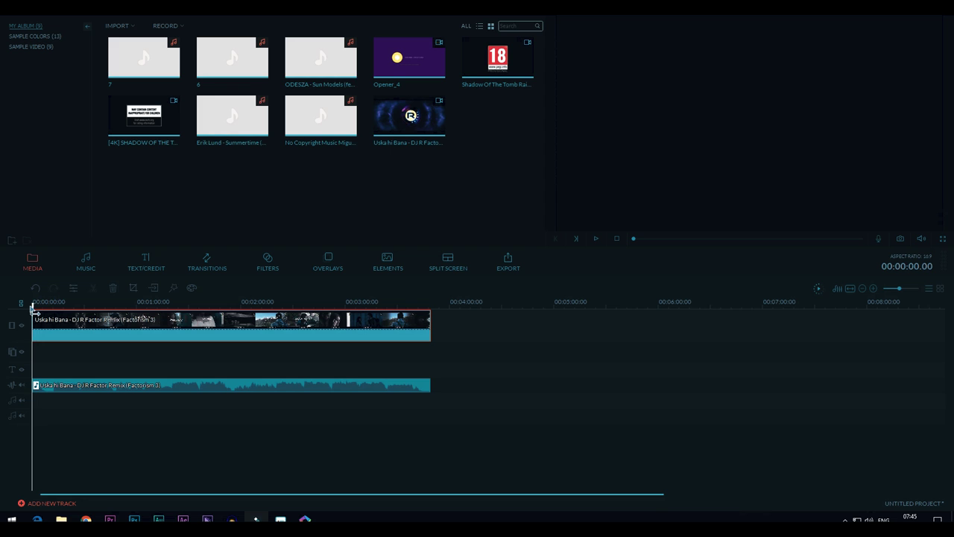
pyautogui.click(139, 265)
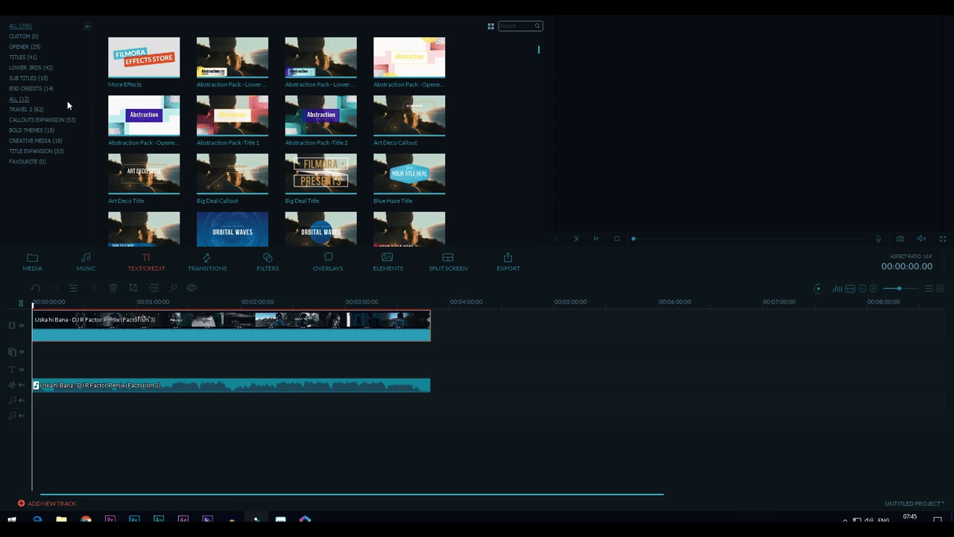
pyautogui.click(27, 57)
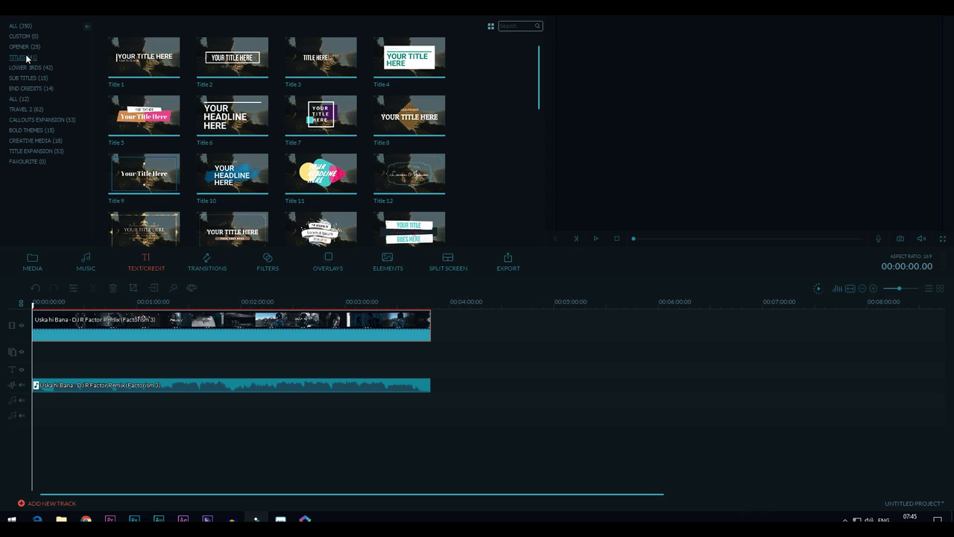
pyautogui.click(27, 47)
pyautogui.click(30, 38)
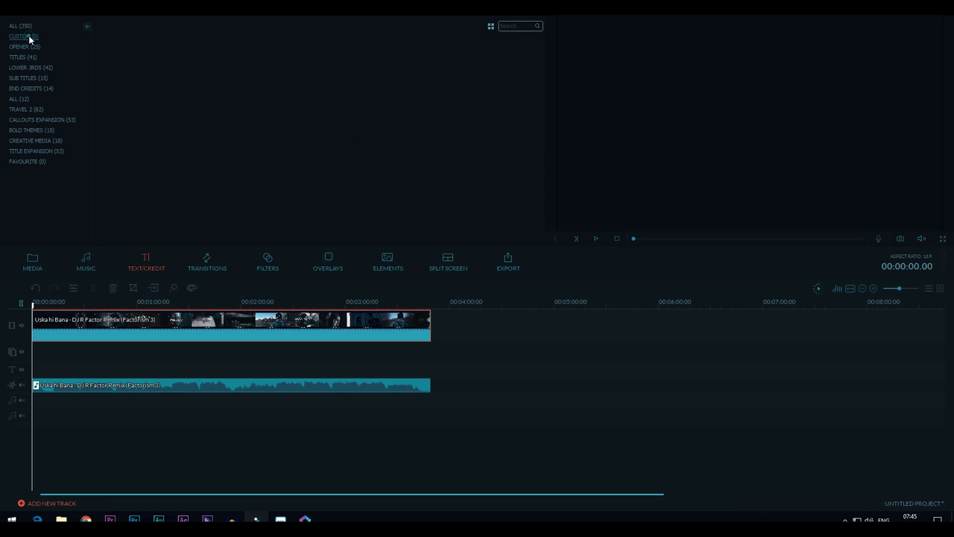
pyautogui.click(19, 98)
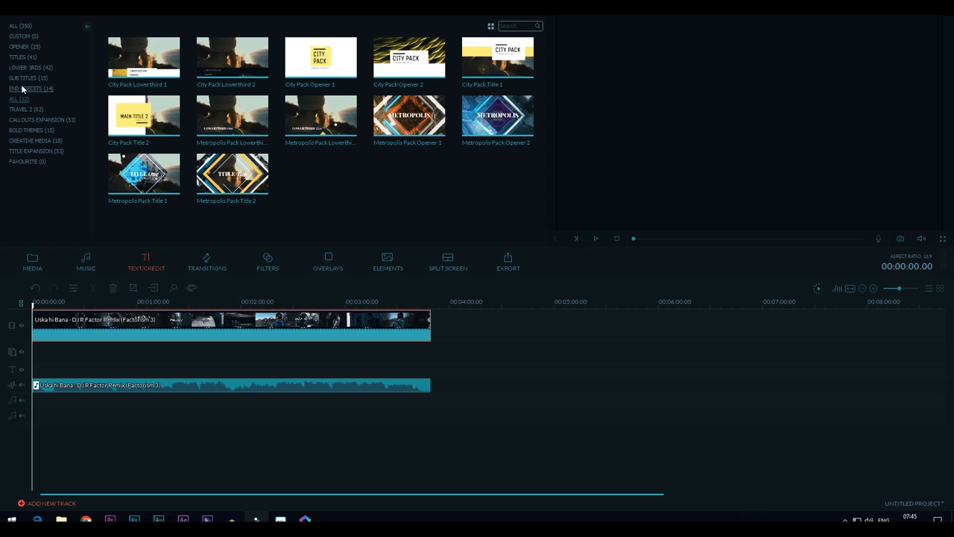
pyautogui.click(23, 87)
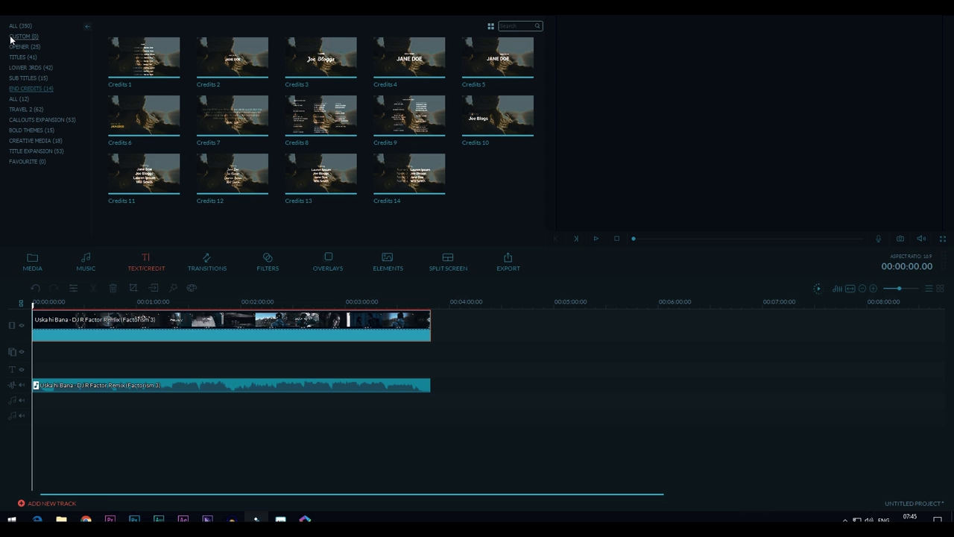
pyautogui.click(13, 56)
pyautogui.click(15, 47)
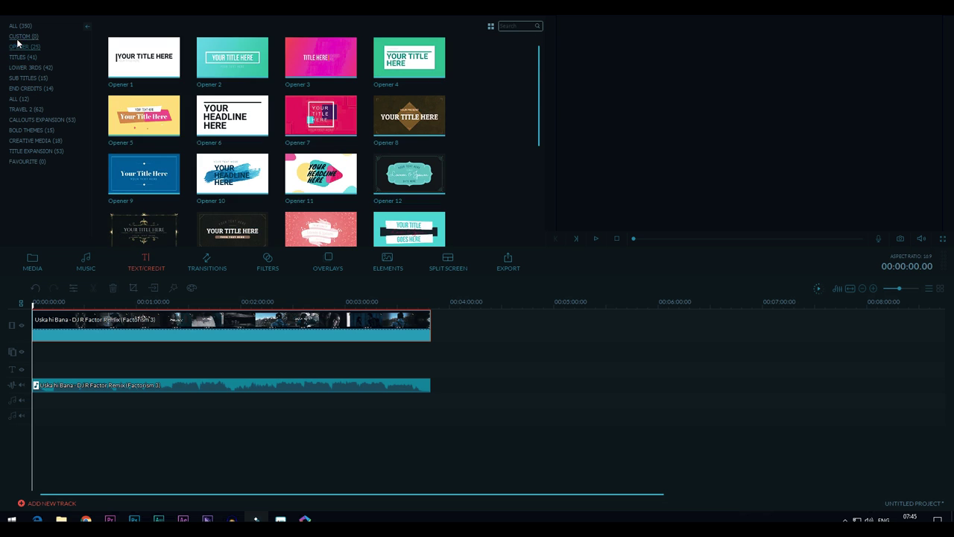
pyautogui.click(232, 58)
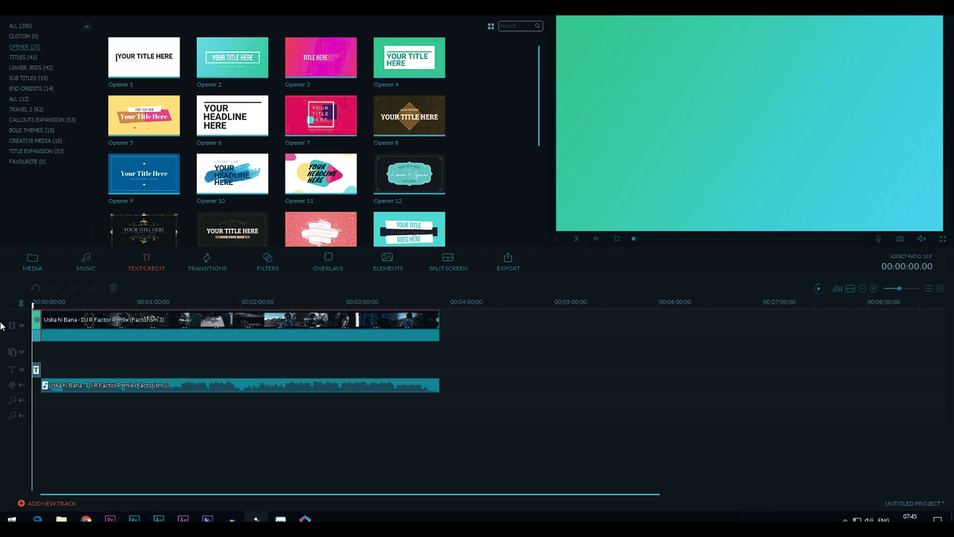
# - Replace the opener's "YOUR TITLE HERE" text with the creator's full name and centre it inside the white frame
pyautogui.moveTo(34, 306)
pyautogui.mouseDown()
pyautogui.moveTo(48, 308)
pyautogui.moveTo(37, 314)
pyautogui.mouseUp()
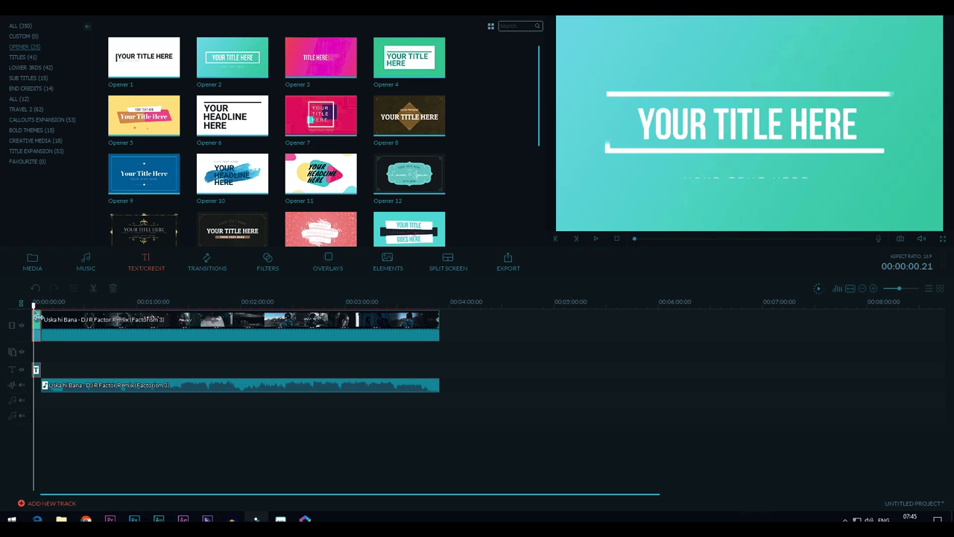
pyautogui.doubleClick(36, 370)
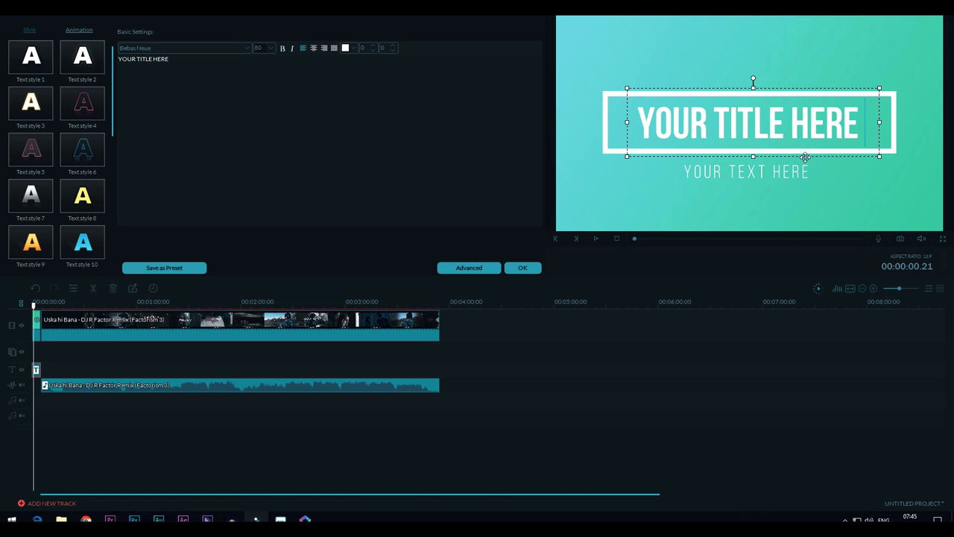
pyautogui.click(853, 126)
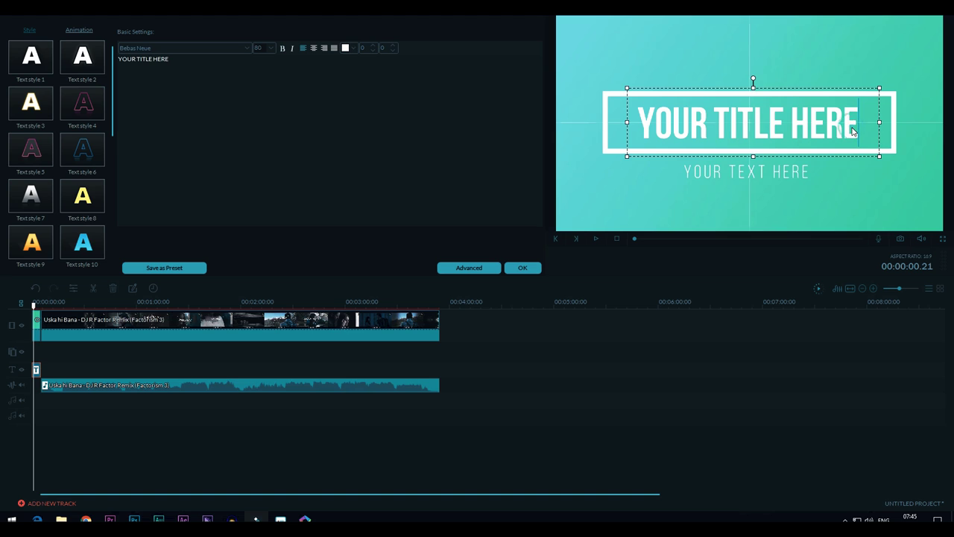
pyautogui.moveTo(859, 132); pyautogui.dragTo(632, 155)
pyautogui.write('j')
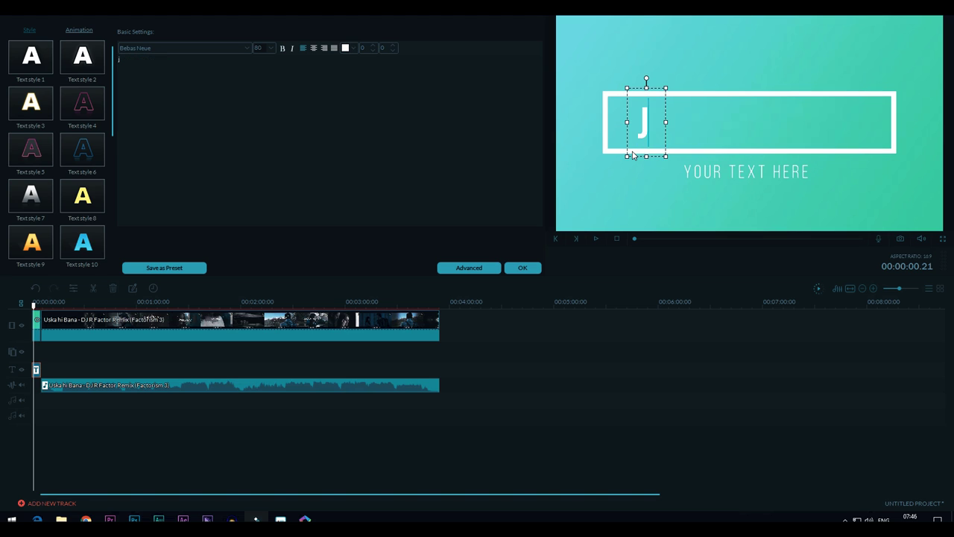
pyautogui.write('ithu')
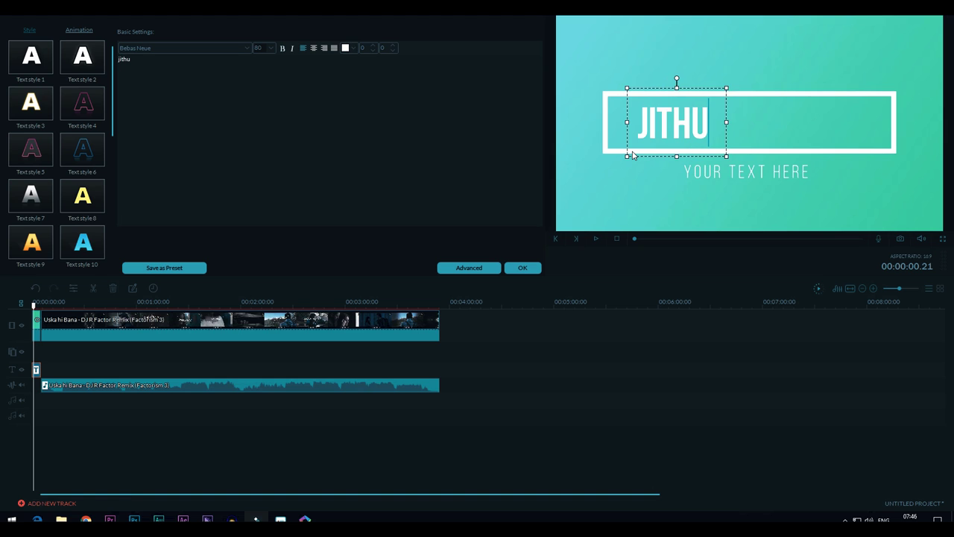
pyautogui.write(' hashmi')
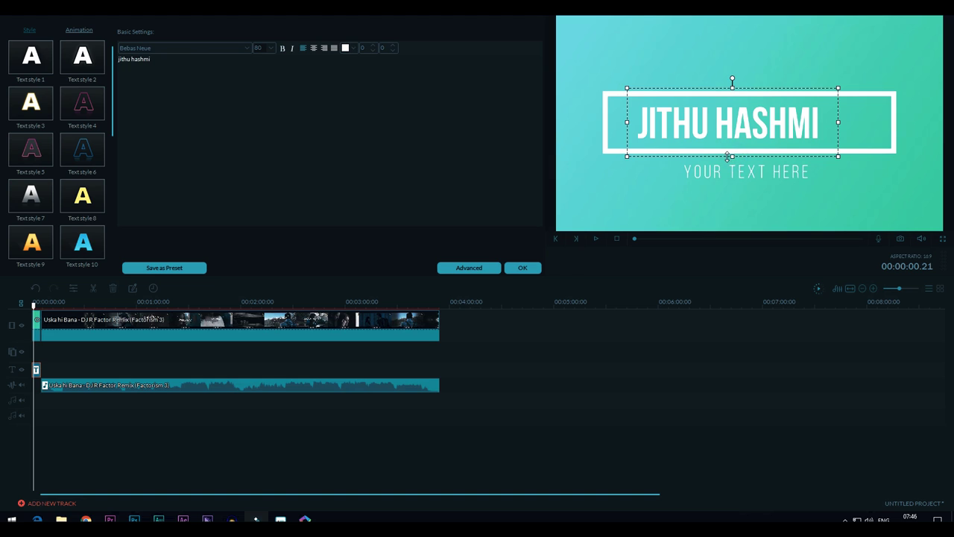
pyautogui.moveTo(722, 158); pyautogui.dragTo(734, 157)
pyautogui.click(819, 174)
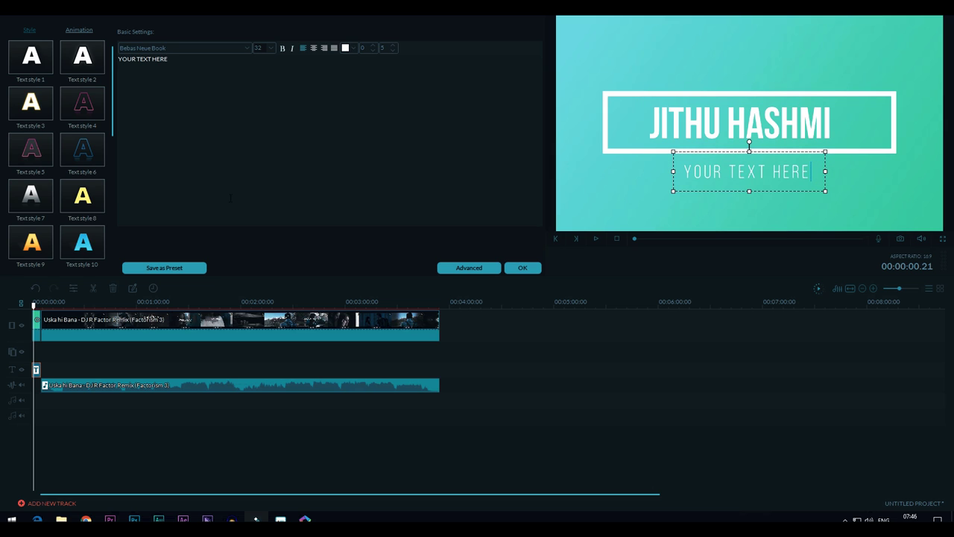
pyautogui.click(522, 268)
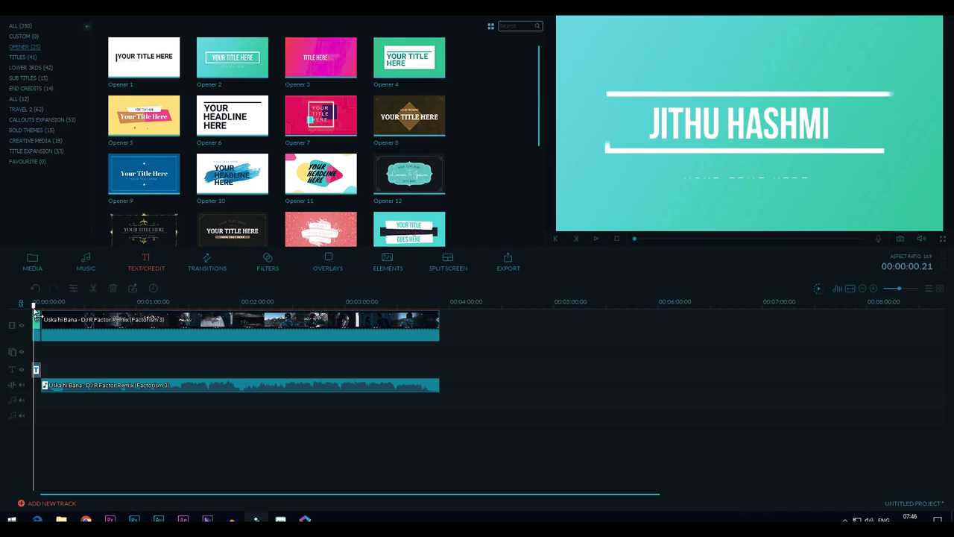
# - Play the timeline from the start through the opener into the video clip
pyautogui.moveTo(33, 305); pyautogui.dragTo(21, 306)
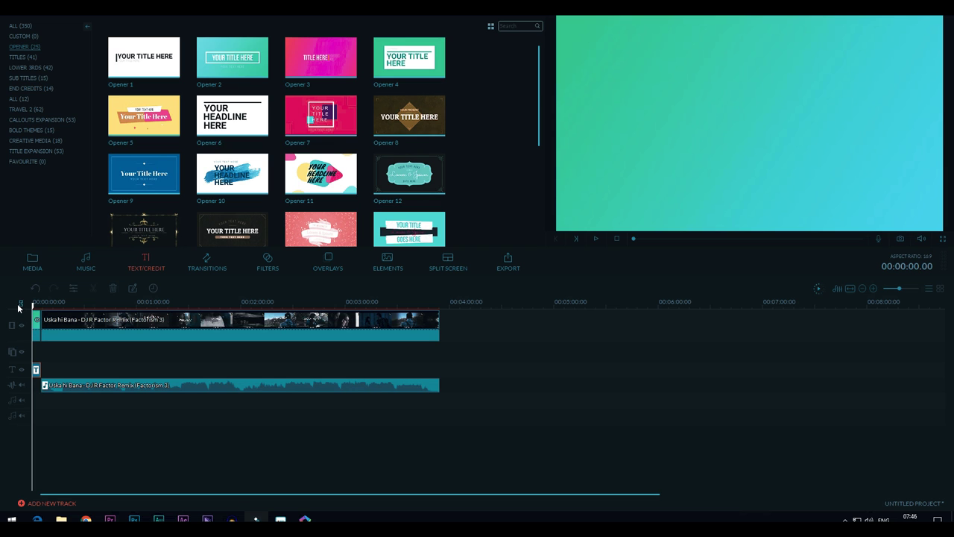
pyautogui.press('space')
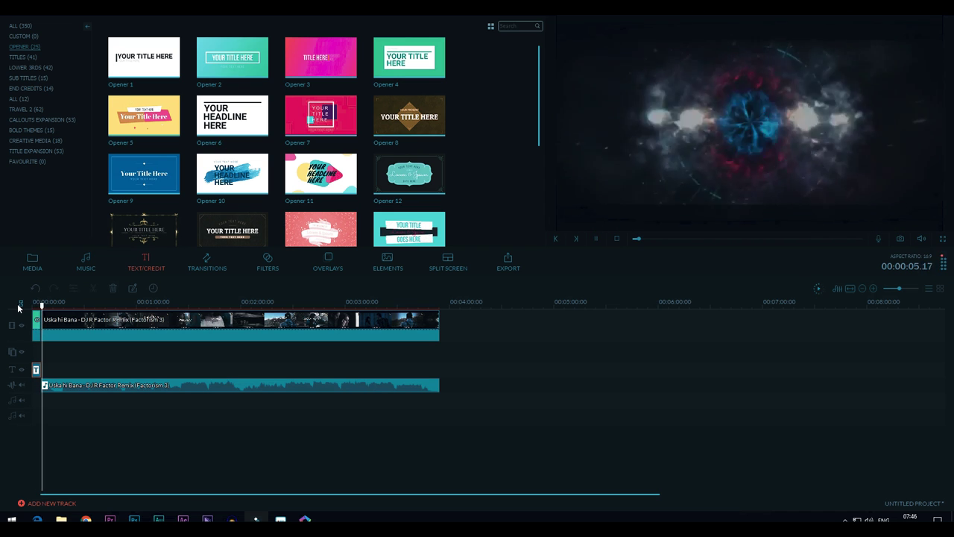
pyautogui.press('space')
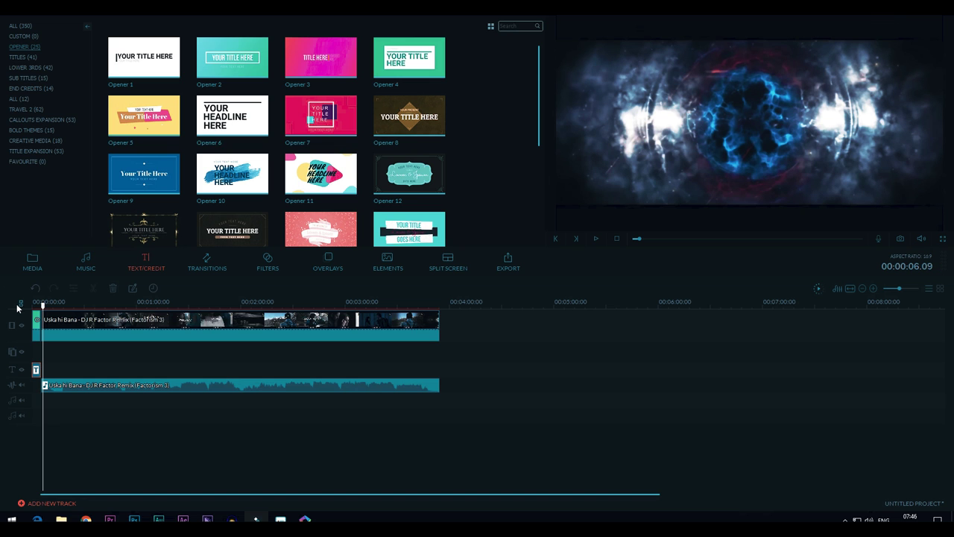
# - Add the ButterFlyWaveScrawler transition between the opener and the Uska hi Bana video clip
pyautogui.moveTo(43, 304); pyautogui.dragTo(39, 304)
pyautogui.click(211, 267)
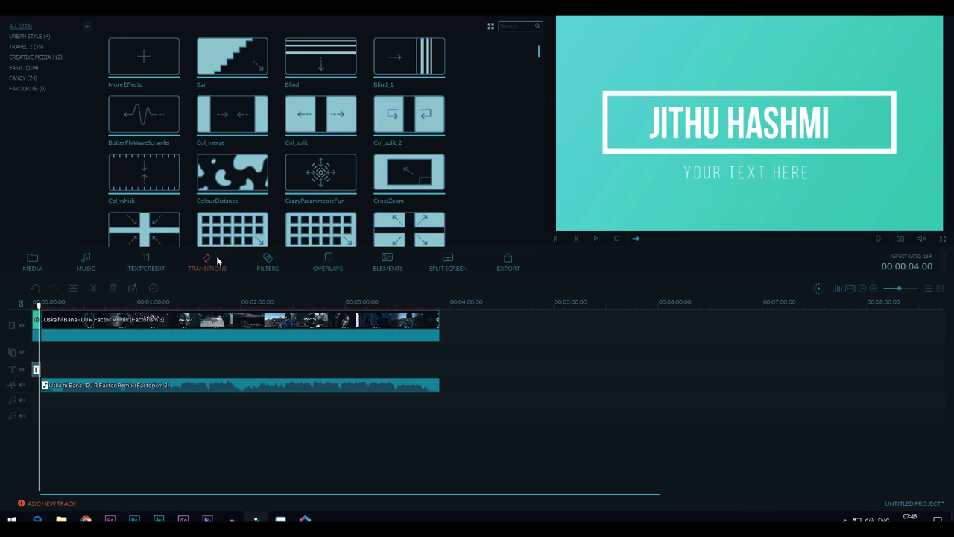
pyautogui.click(34, 321)
pyautogui.moveTo(144, 118)
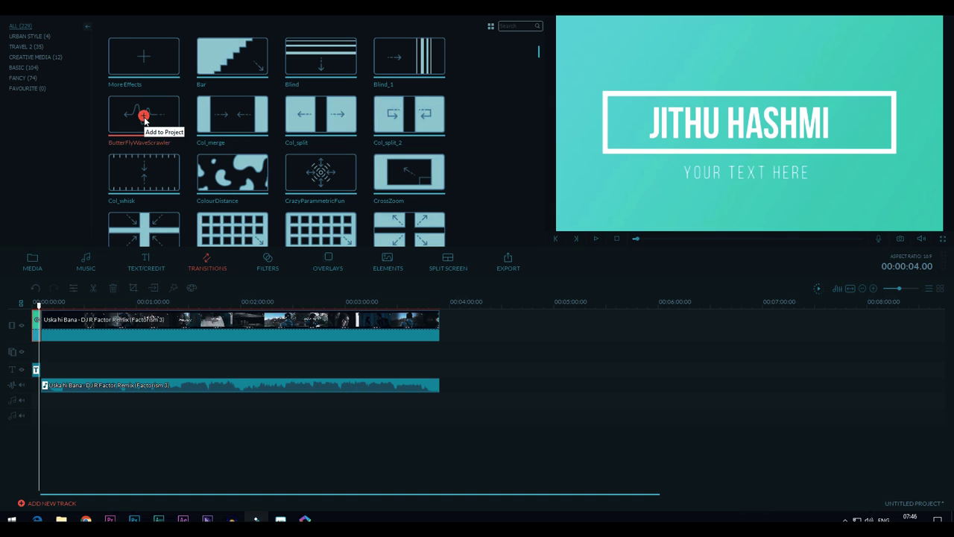
pyautogui.click(144, 117)
pyautogui.click(54, 385)
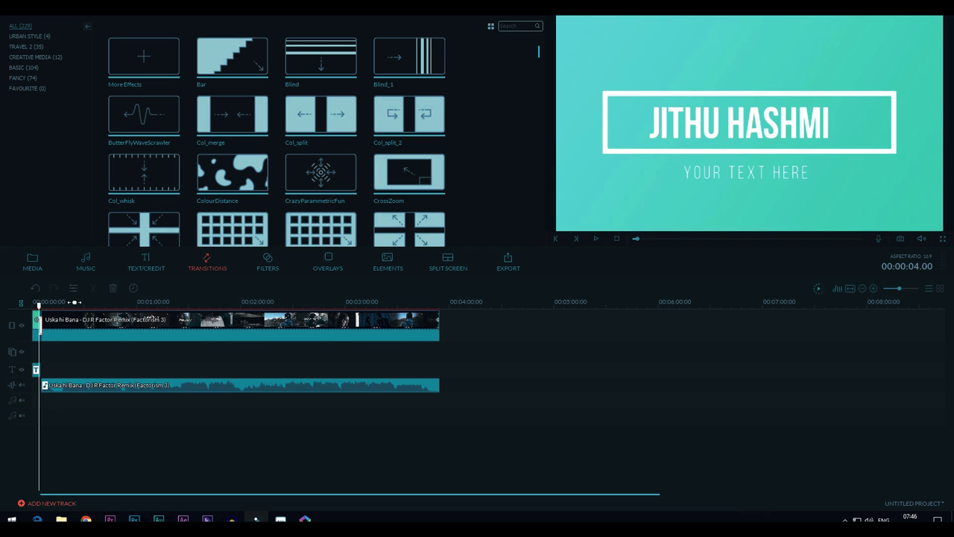
# - Insert the LowerThirds 20 title on the text track at 00:00:23.10, over the Uska hi Bana clip
pyautogui.moveTo(43, 304); pyautogui.dragTo(76, 321)
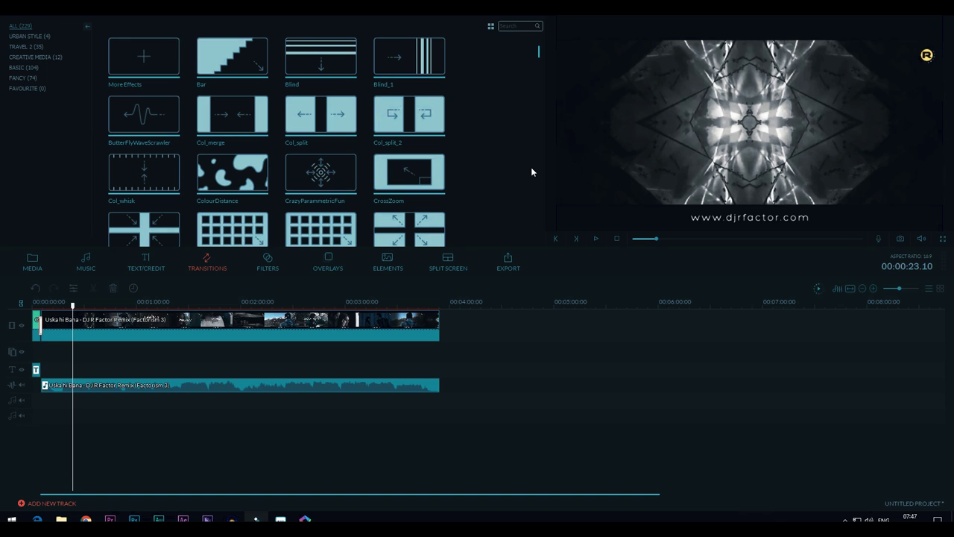
pyautogui.click(144, 270)
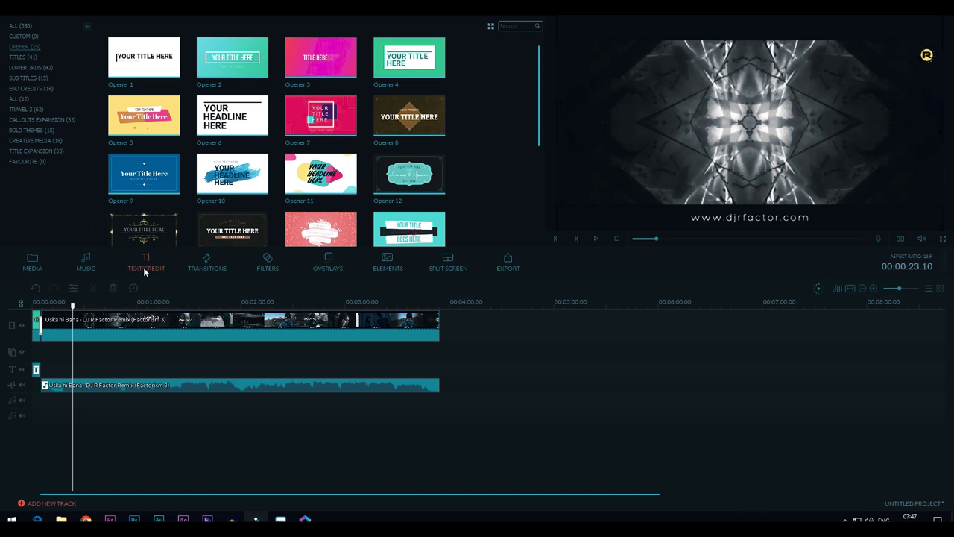
pyautogui.click(38, 69)
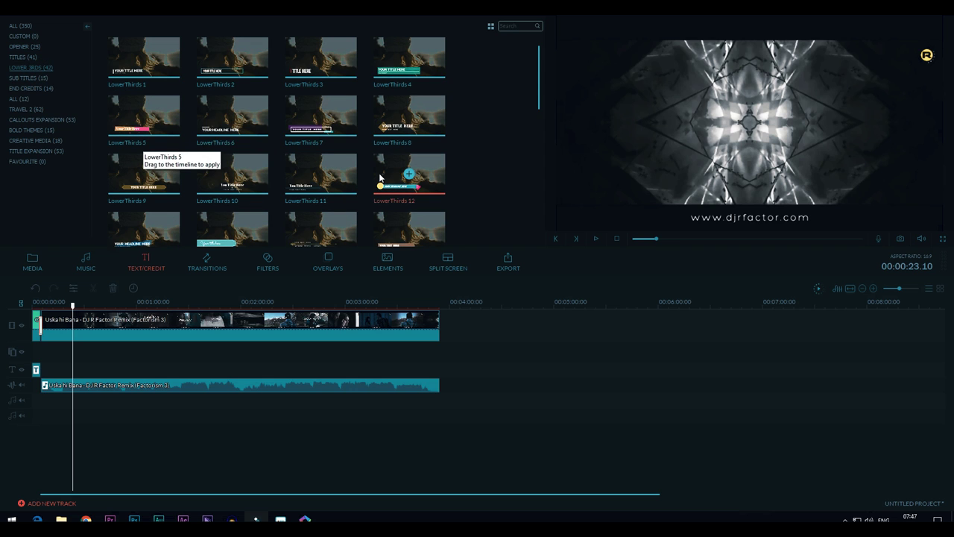
pyautogui.moveTo(539, 65); pyautogui.dragTo(538, 127)
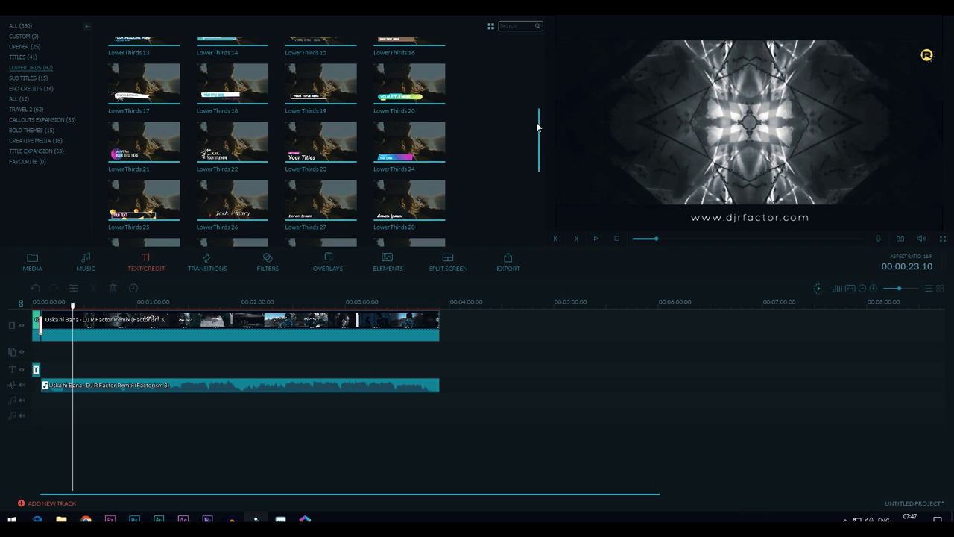
pyautogui.moveTo(537, 127); pyautogui.dragTo(539, 169)
pyautogui.scroll(-3, 537, 169)
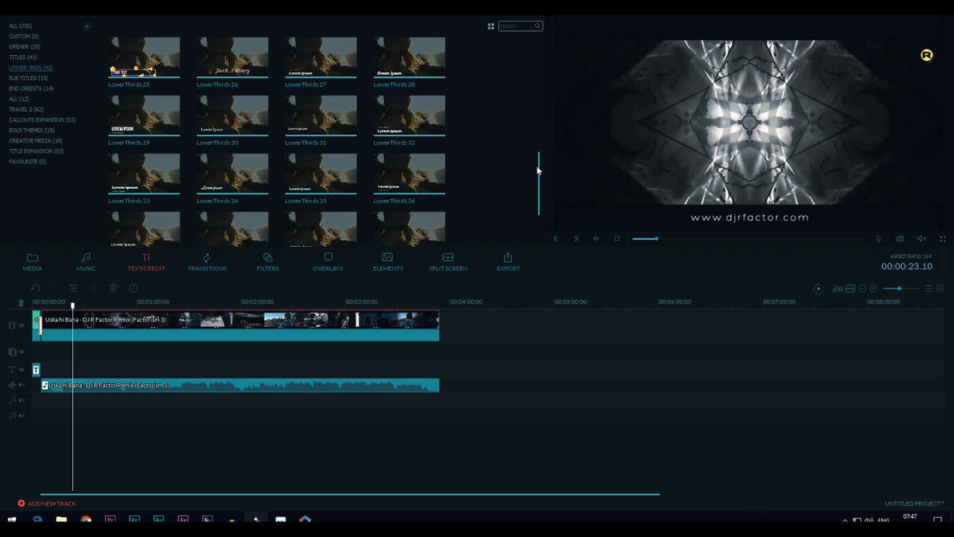
pyautogui.scroll(8, 537, 144)
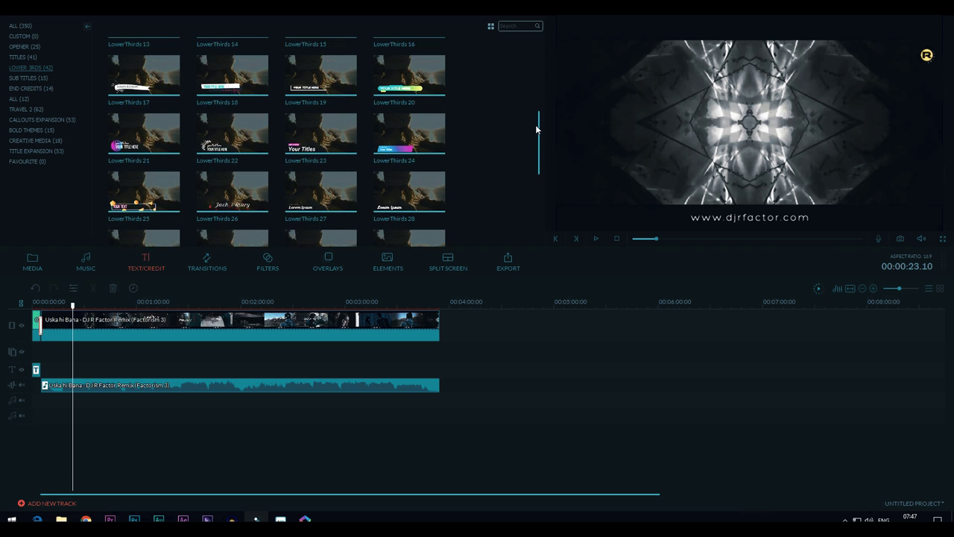
pyautogui.scroll(-1, 540, 112)
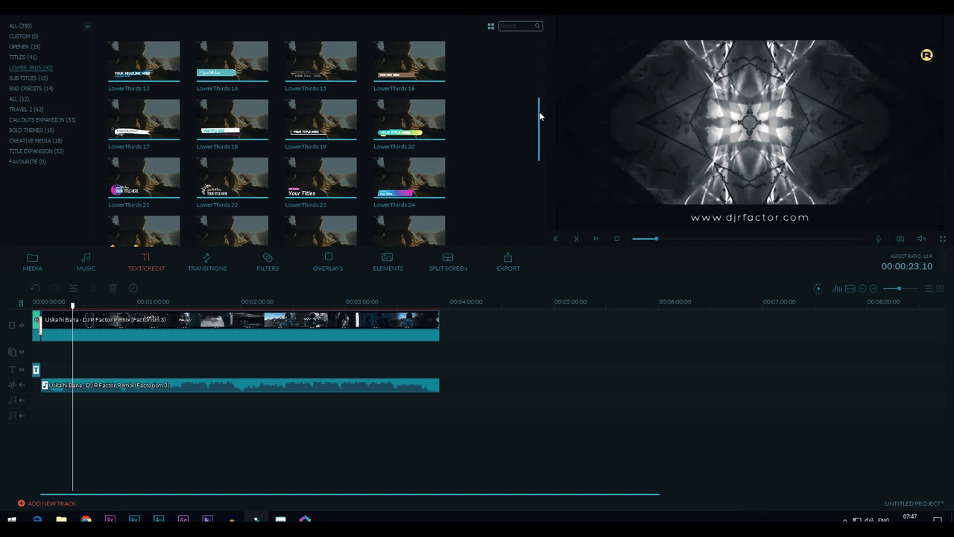
pyautogui.moveTo(411, 124)
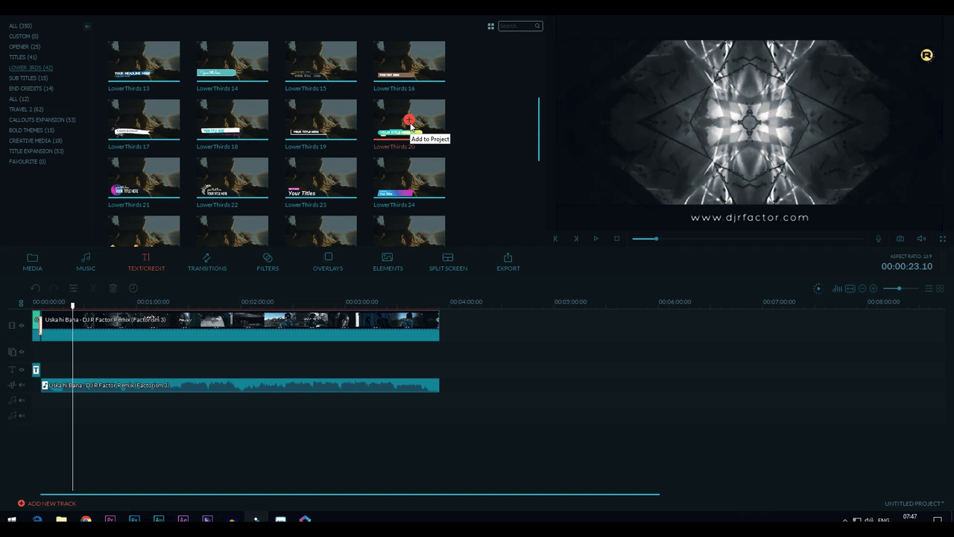
pyautogui.click(409, 122)
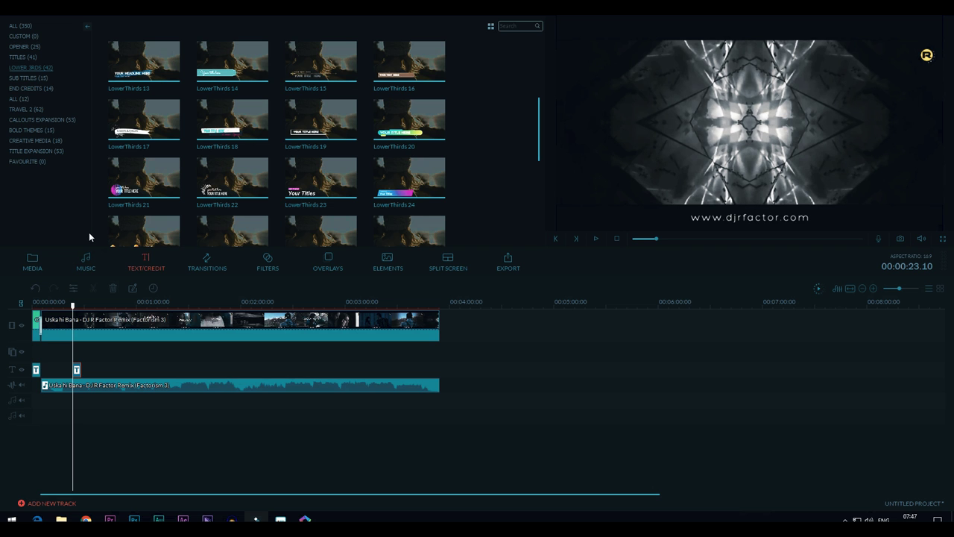
# - Preview the lower-third title and replace its "YOUR TITLE HERE" text with "hashmi creations"
pyautogui.press('space')
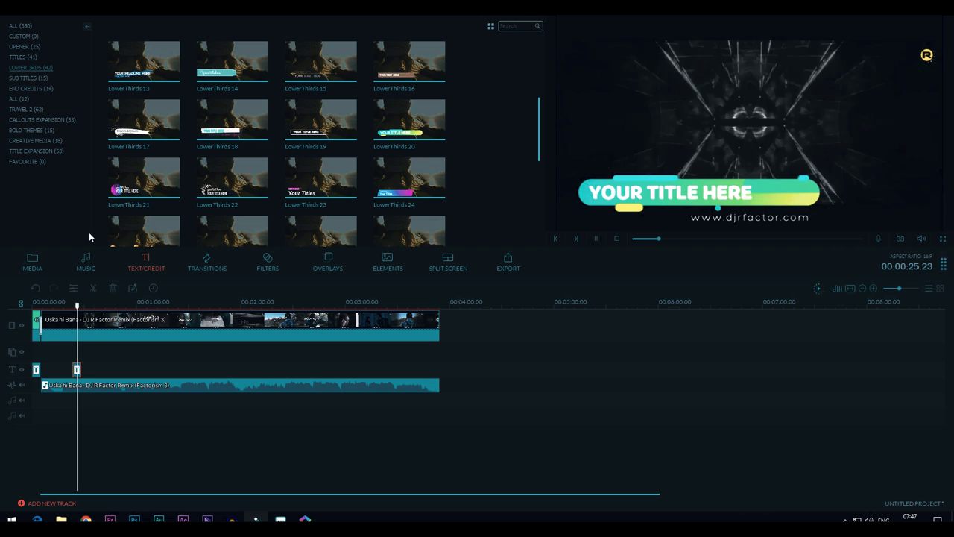
pyautogui.press('space')
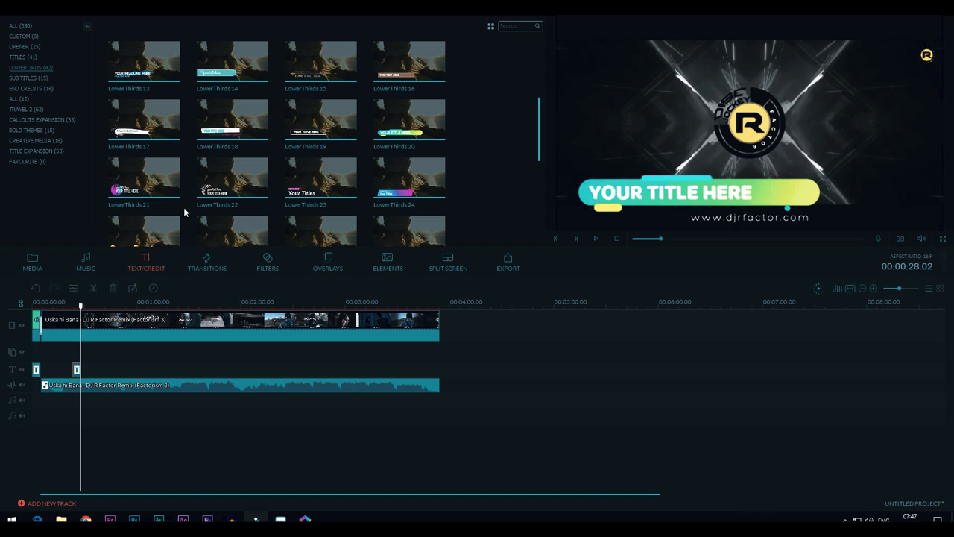
pyautogui.doubleClick(659, 199)
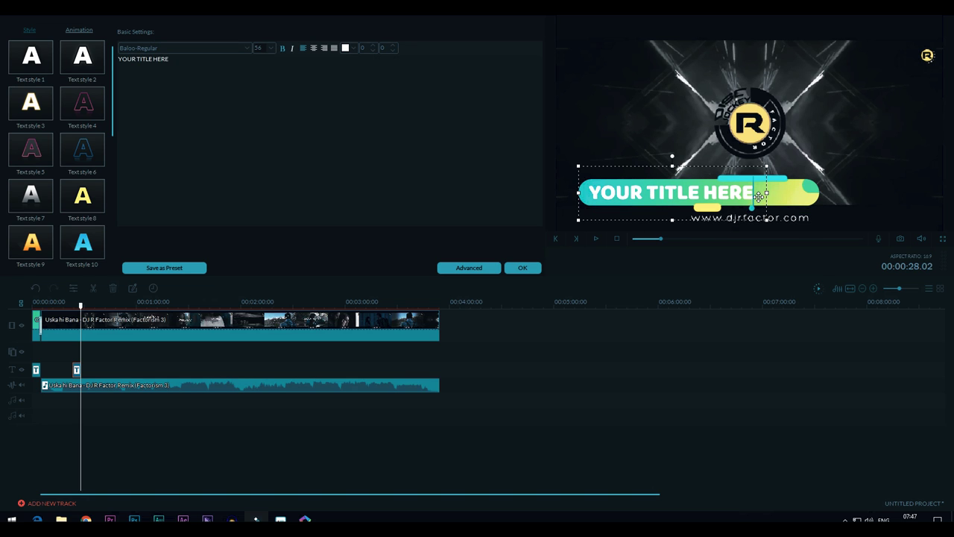
pyautogui.moveTo(759, 196); pyautogui.dragTo(581, 192)
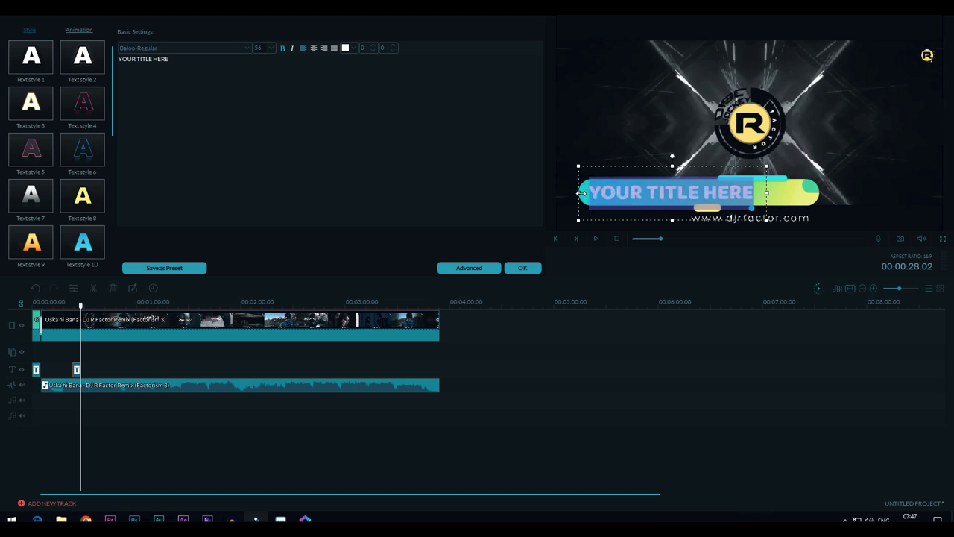
pyautogui.write('hash')
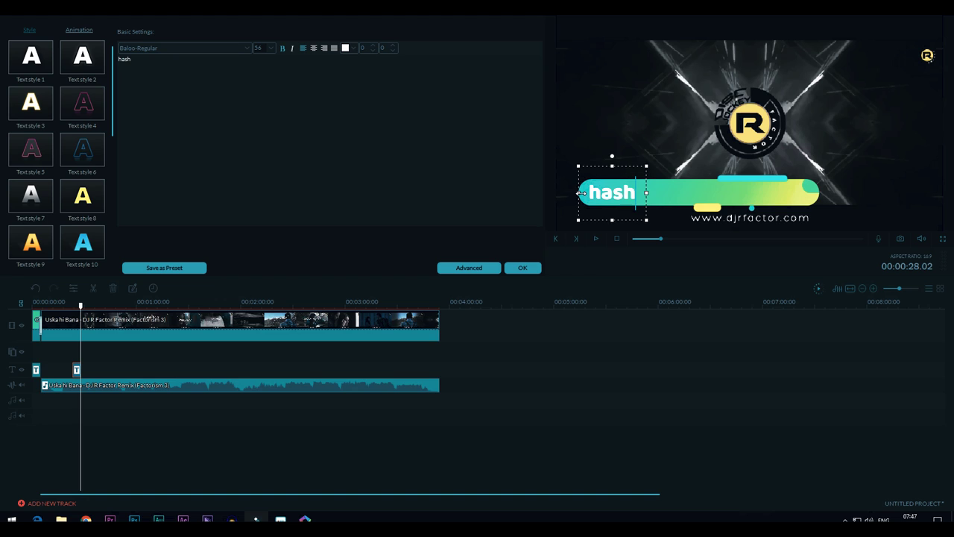
pyautogui.write('mi c')
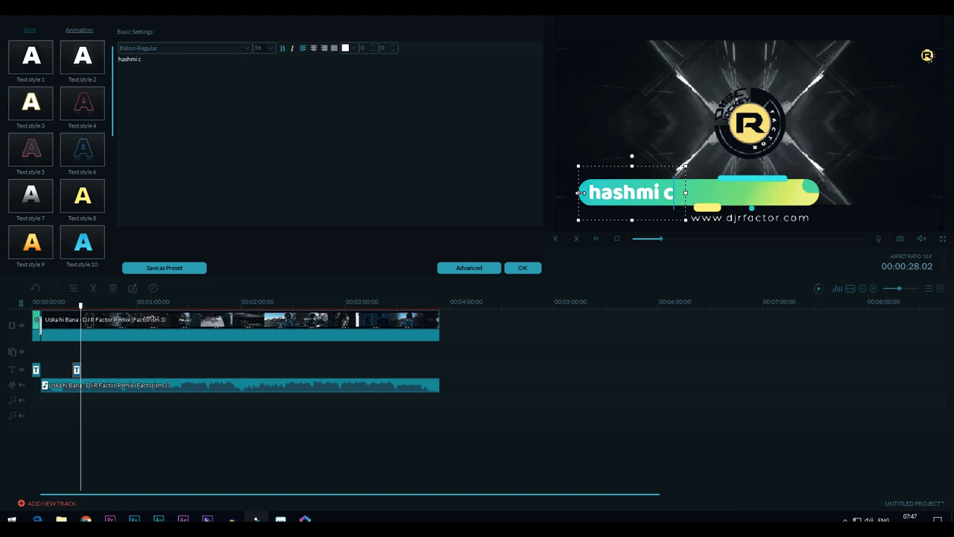
pyautogui.write('reatio')
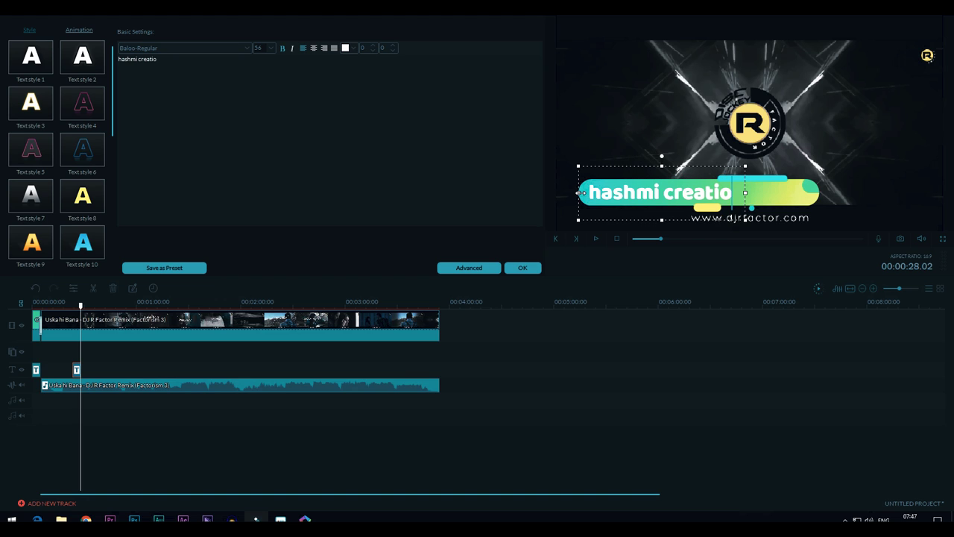
pyautogui.write('nsd')
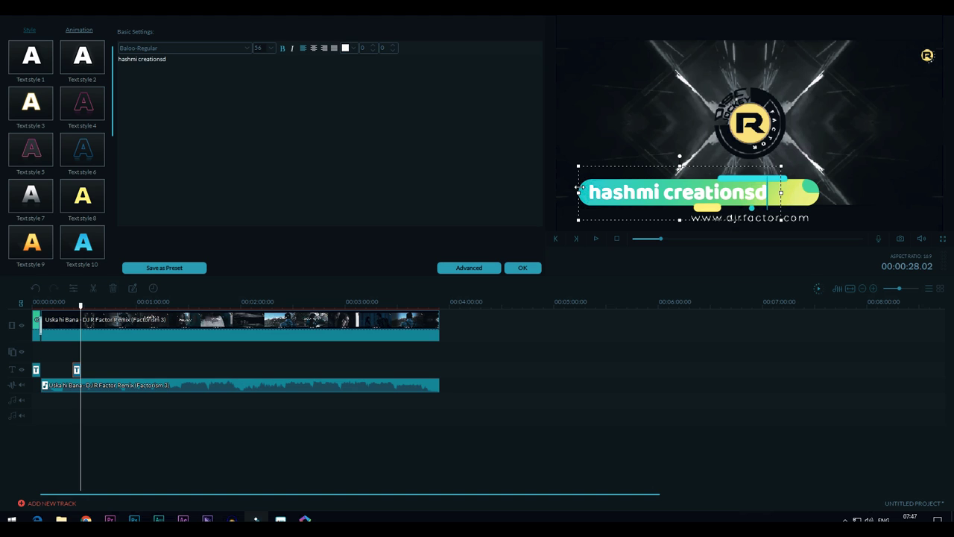
pyautogui.press('BackSpace')
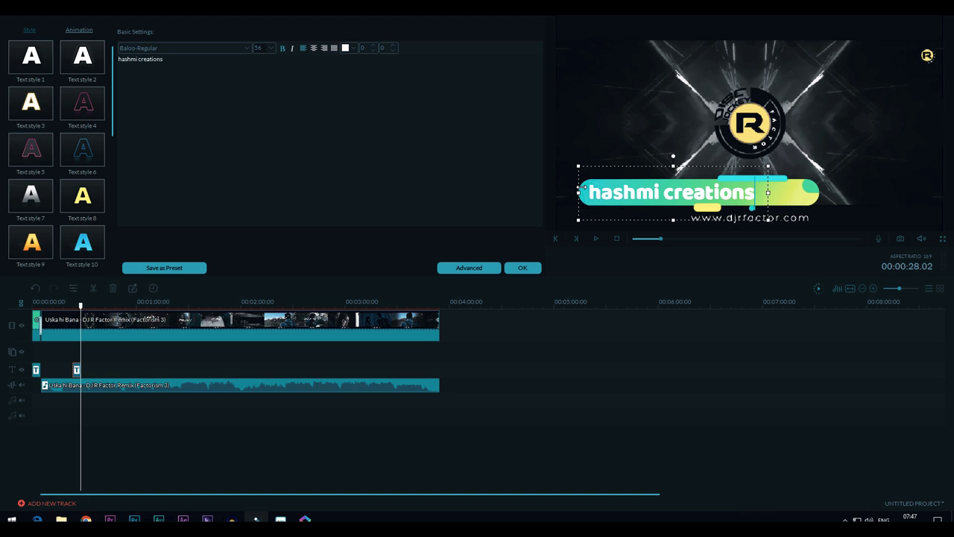
pyautogui.click(522, 268)
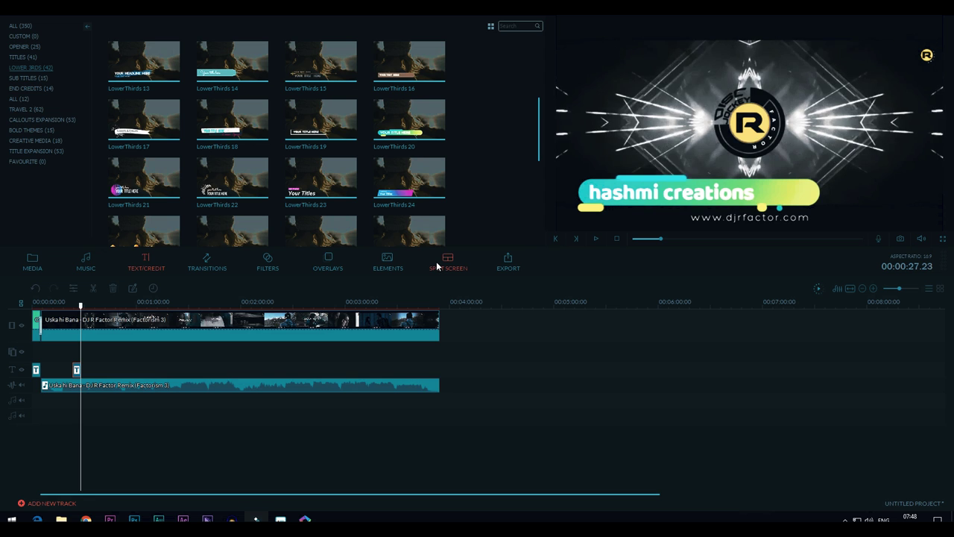
# - Play the timeline from the start of the edited lower-third title to check its animation
pyautogui.click(74, 299)
pyautogui.press('space')
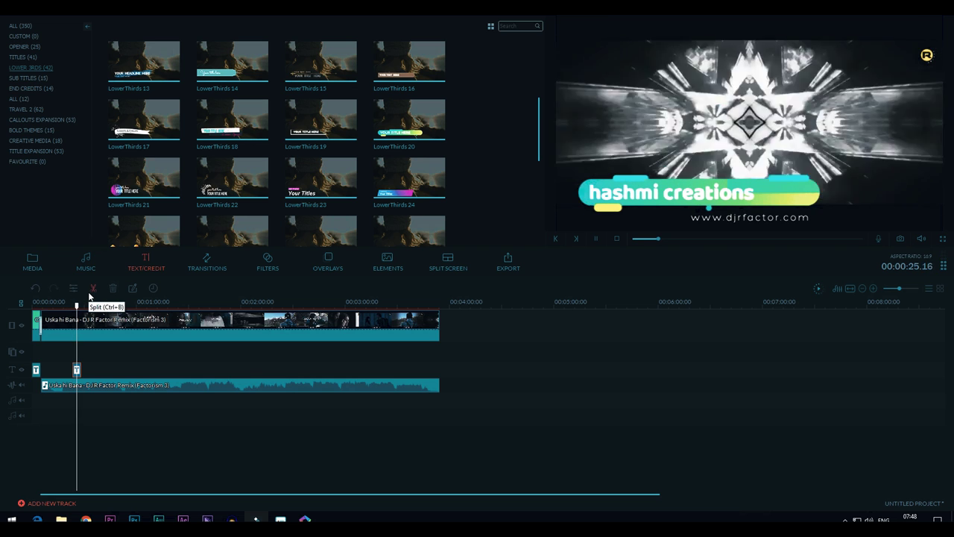
pyautogui.press('space')
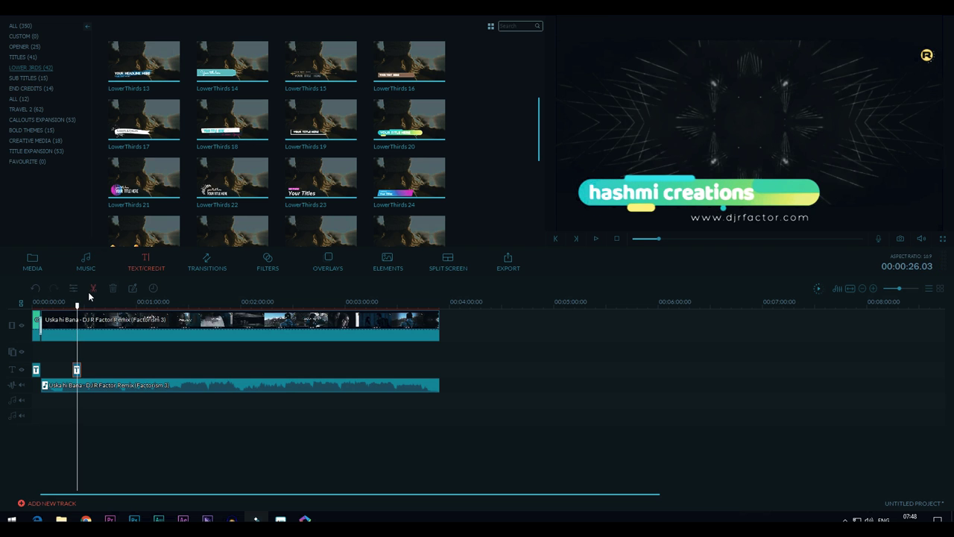
# - Look through the Filters, Overlays, Elements and Split Screen libraries and the export output settings without exporting
pyautogui.click(273, 267)
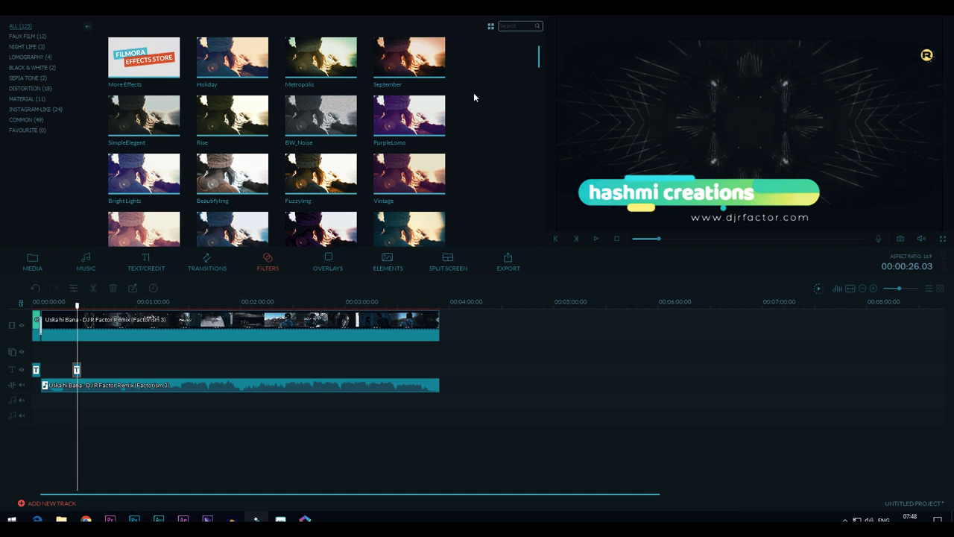
pyautogui.click(332, 265)
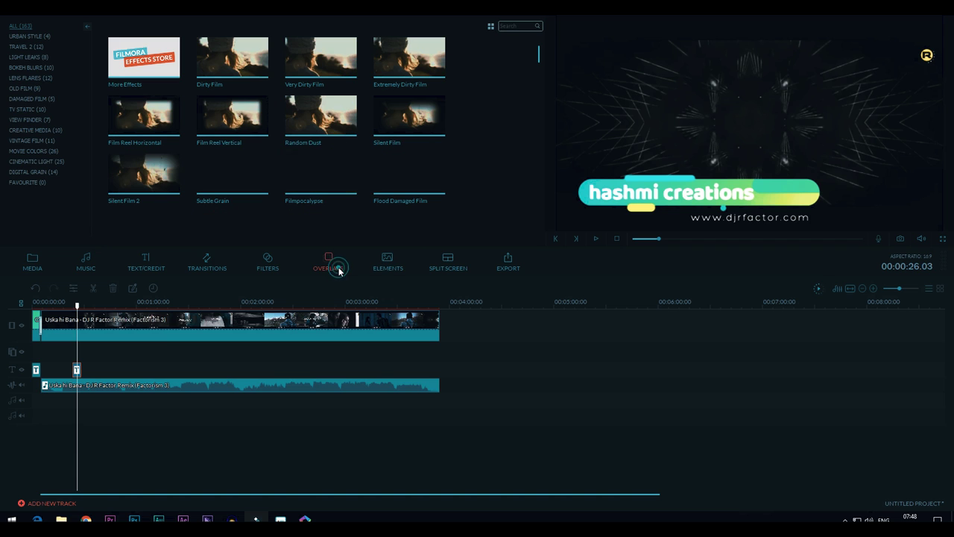
pyautogui.click(388, 269)
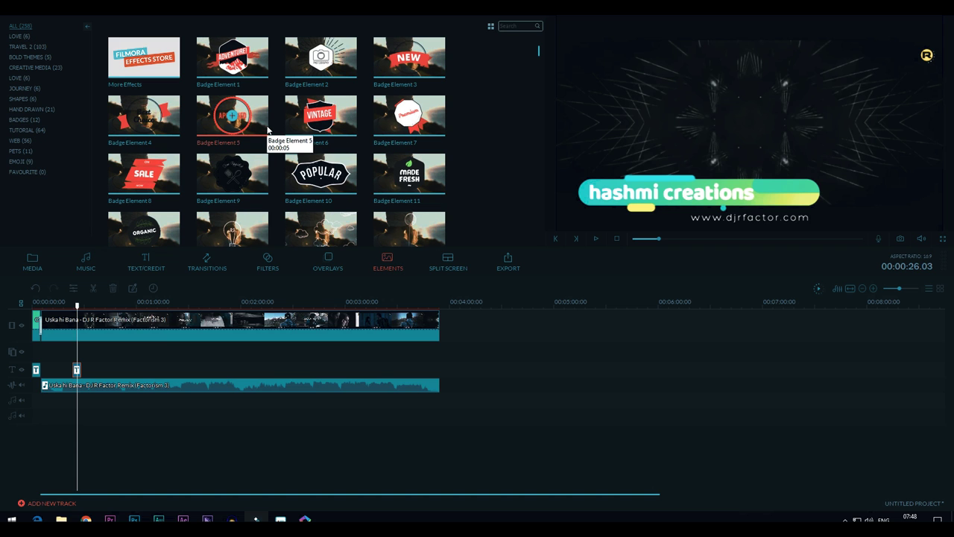
pyautogui.moveTo(409, 115); pyautogui.dragTo(443, 276)
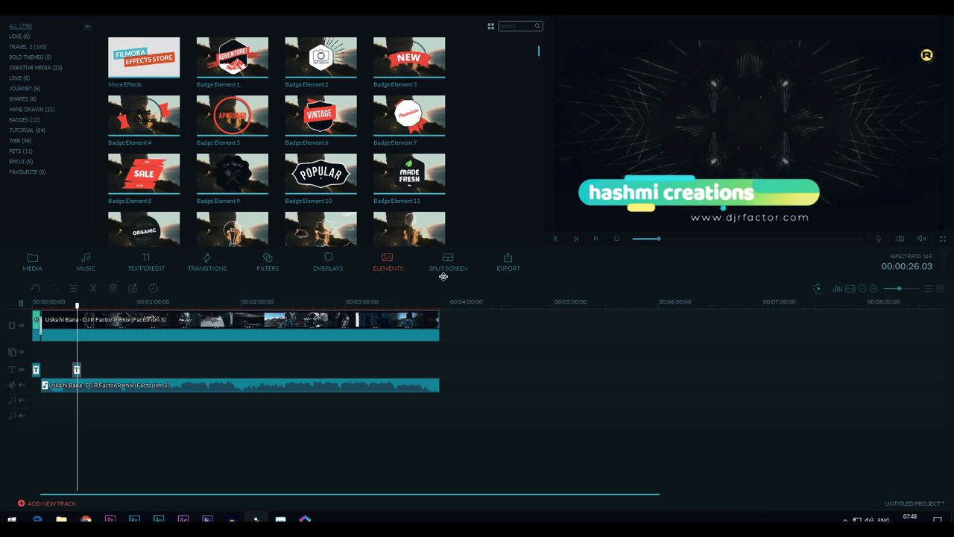
pyautogui.click(450, 270)
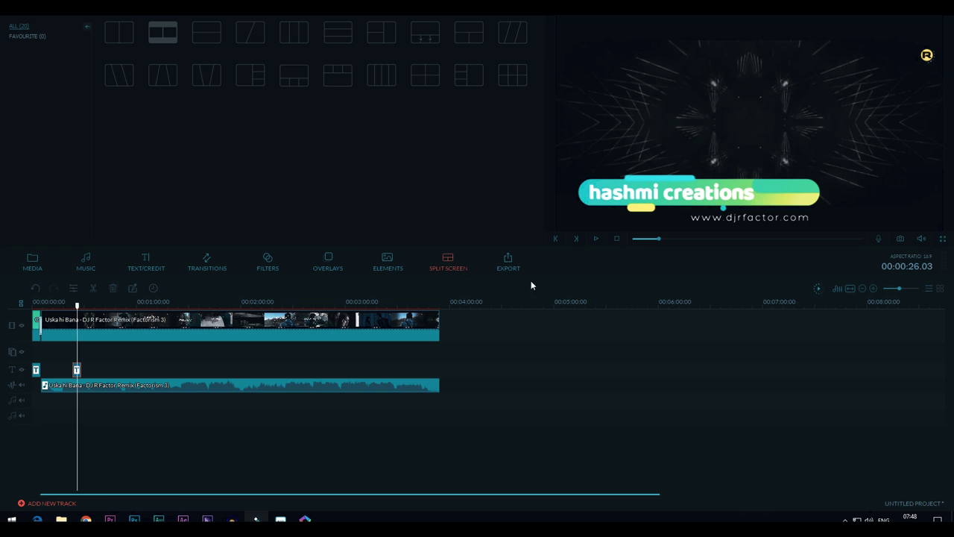
pyautogui.click(511, 270)
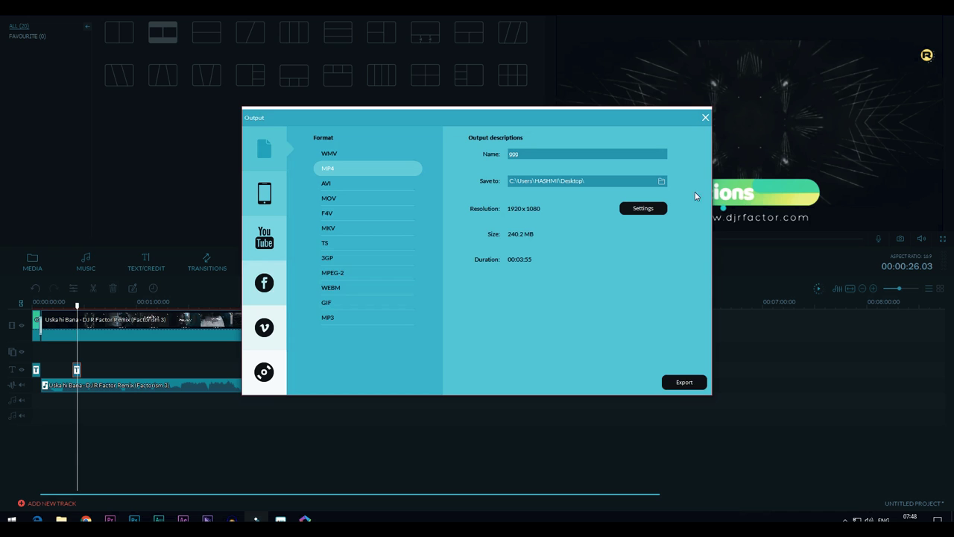
pyautogui.click(705, 117)
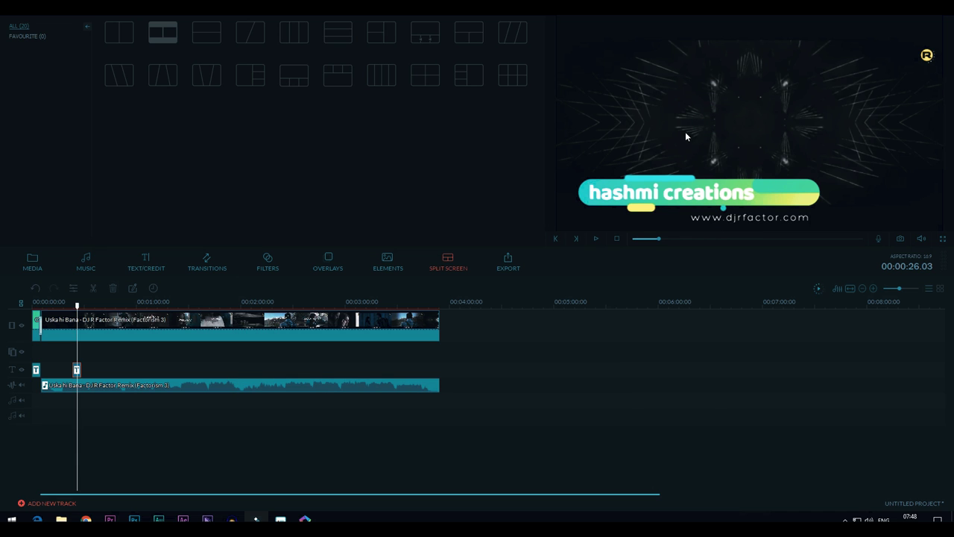
# - Quit the video editor without saving the project changes
pyautogui.hotkey('alt', 'F4')
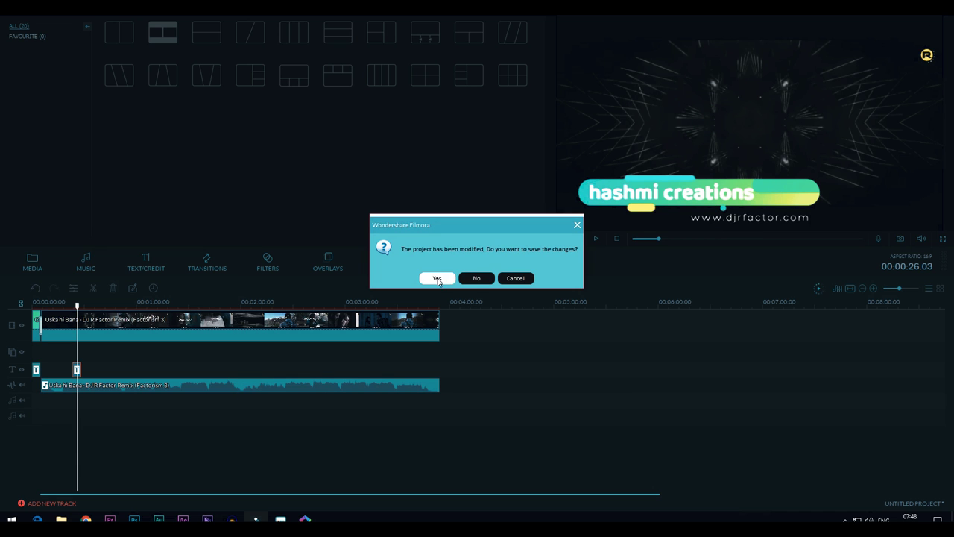
pyautogui.click(474, 281)
pyautogui.rightClick(483, 209)
pyautogui.click(518, 237)
pyautogui.rightClick(516, 242)
pyautogui.click(547, 277)
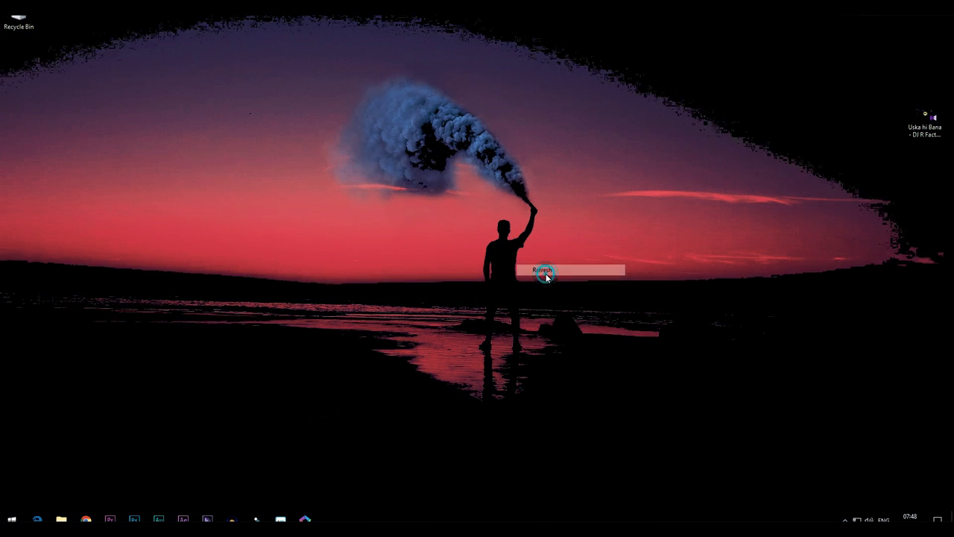